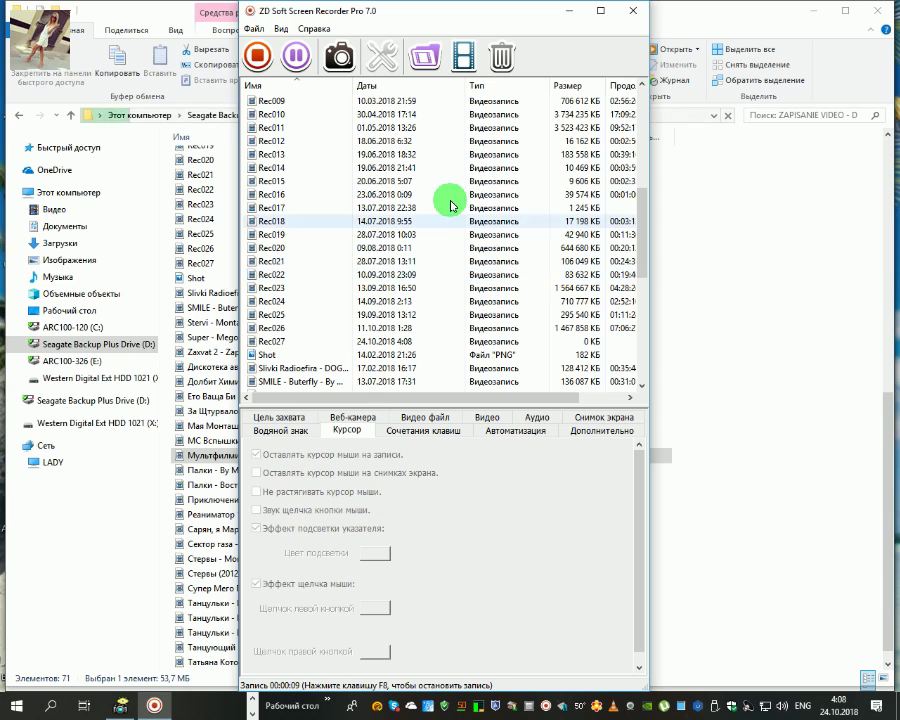
Minimize the screen recorder and the ZAPISANIE VIDEO - D folder window, and widen the name column in the remaining folder.
{"action": "left_click", "coordinate": [566, 10]}
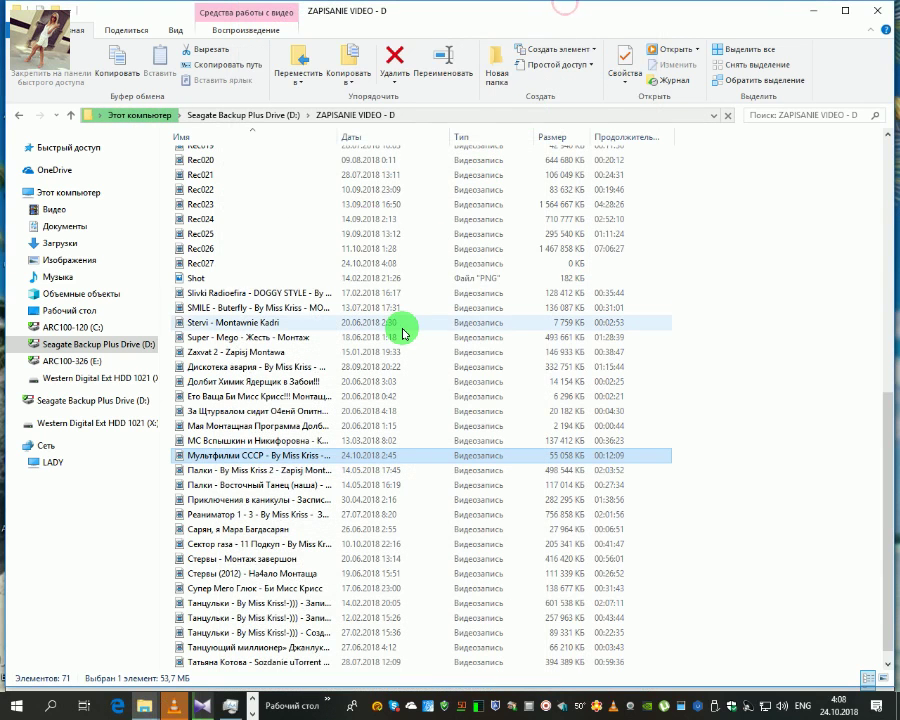
{"action": "left_click", "coordinate": [812, 10]}
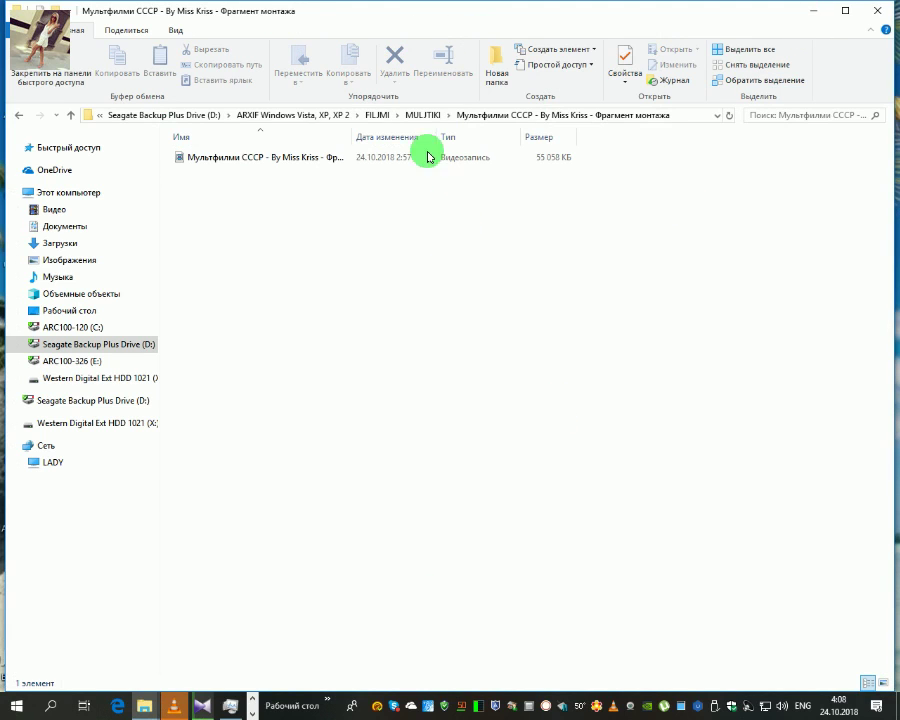
{"action": "left_click_drag", "start_coordinate": [352, 131], "coordinate": [441, 155]}
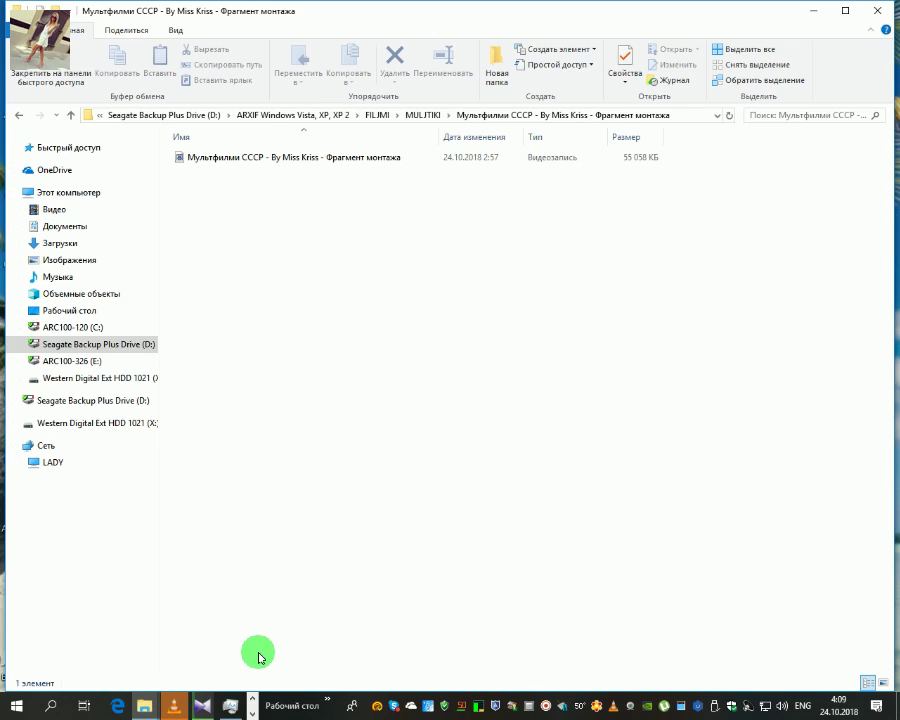
Switch to the VK profile in Chrome and publish a wall post of three hearts, three kisses and three heart-eyed smileys.
{"action": "left_click", "coordinate": [254, 702]}
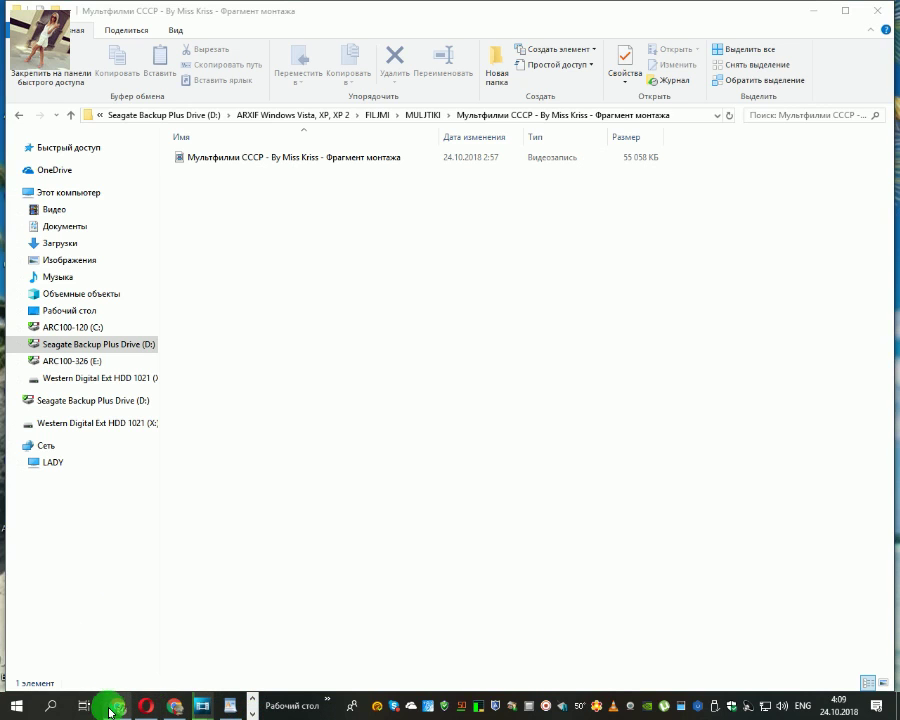
{"action": "mouse_move", "coordinate": [117, 706]}
{"action": "left_click", "coordinate": [115, 638]}
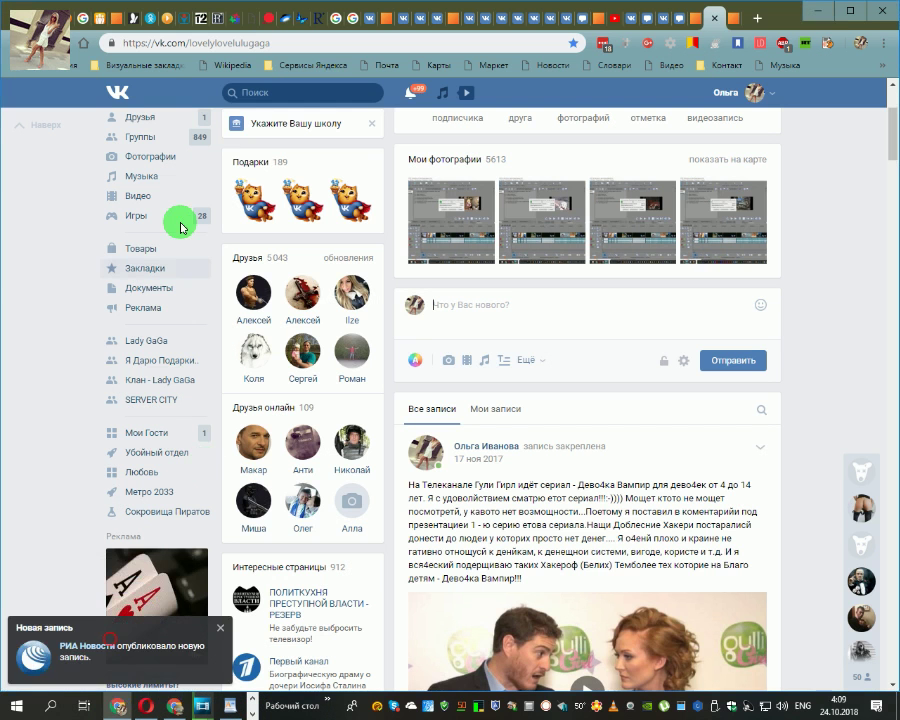
{"action": "left_click", "coordinate": [445, 303]}
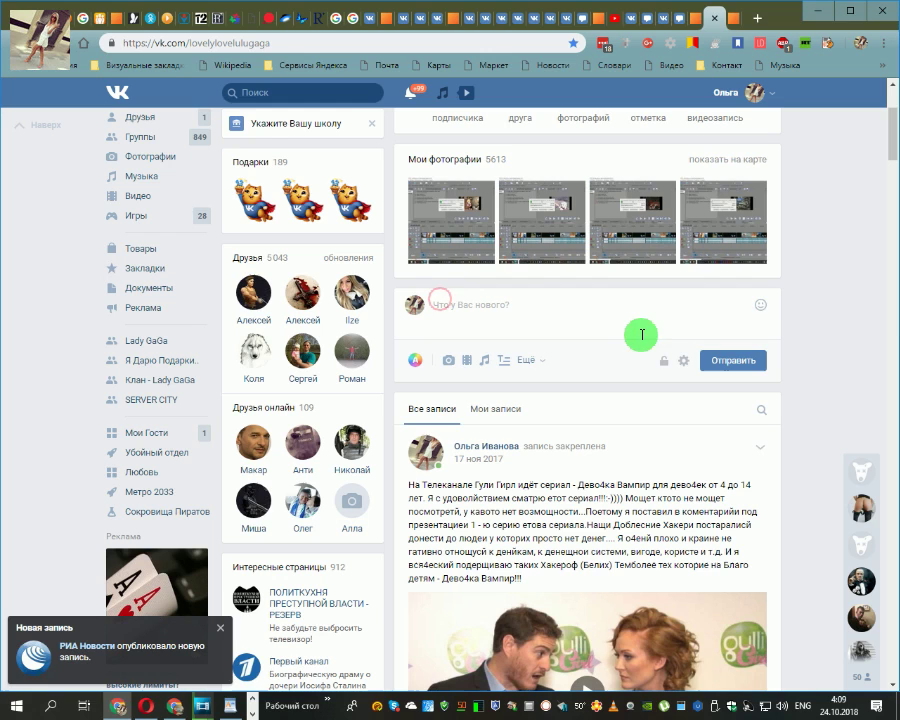
{"action": "mouse_move", "coordinate": [757, 312]}
{"action": "left_click", "coordinate": [578, 149]}
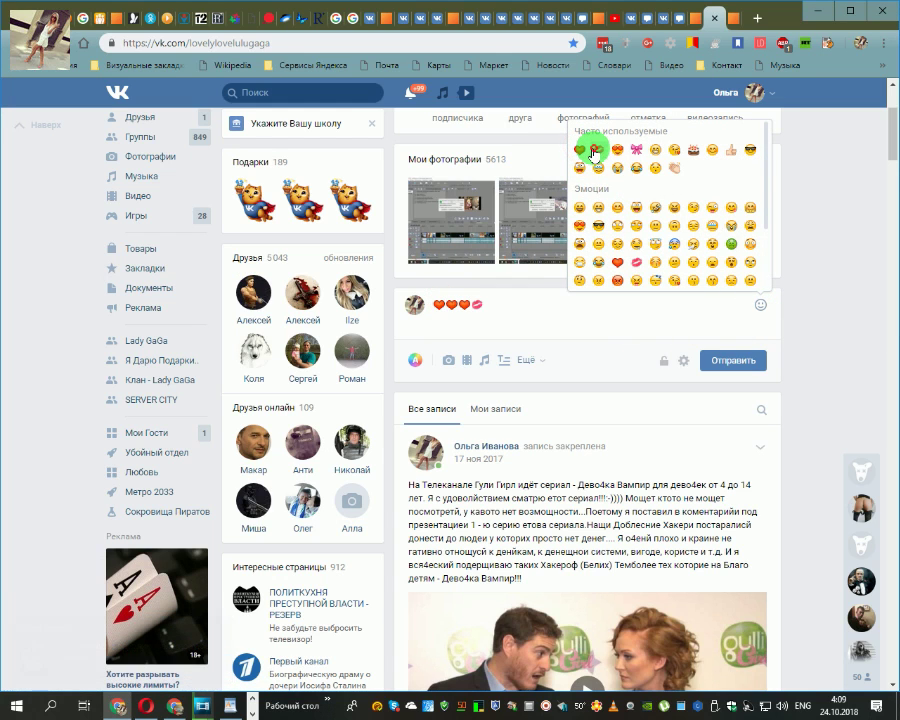
{"action": "left_click", "coordinate": [593, 150]}
{"action": "left_click", "coordinate": [600, 150]}
{"action": "left_click", "coordinate": [613, 150]}
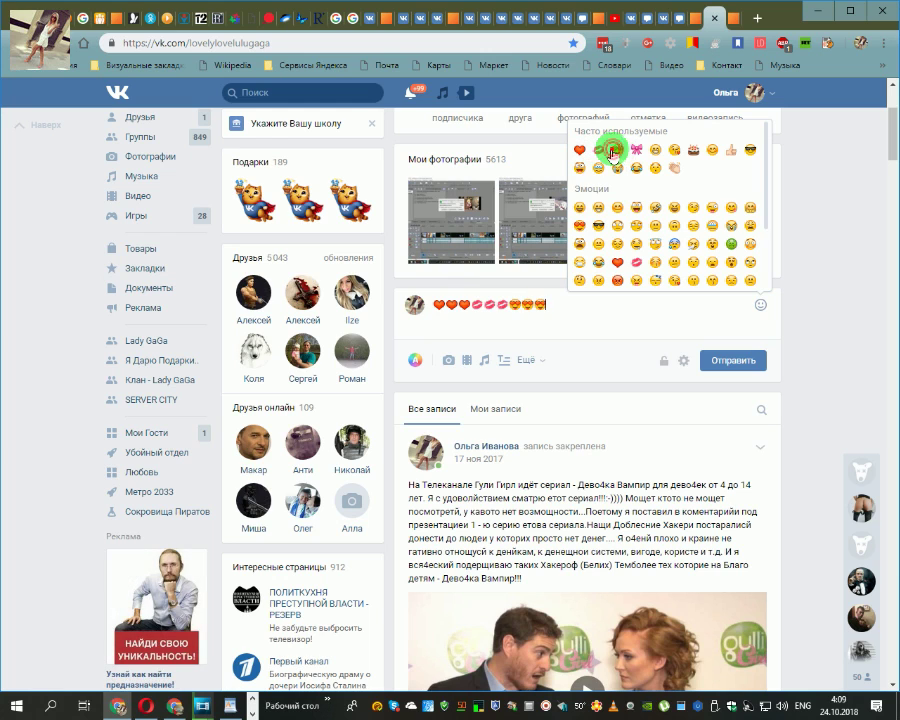
{"action": "left_click", "coordinate": [720, 362]}
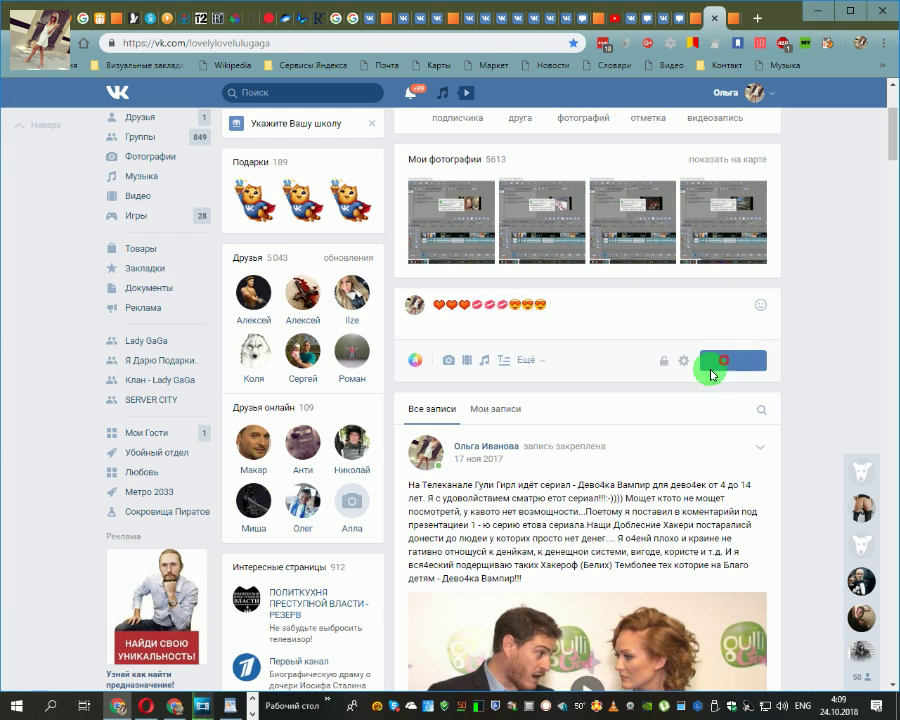
Examine the new emoji post and the recent entries below it on the VK wall.
{"action": "scroll", "coordinate": [516, 424], "scroll_direction": "down", "scroll_amount": 10}
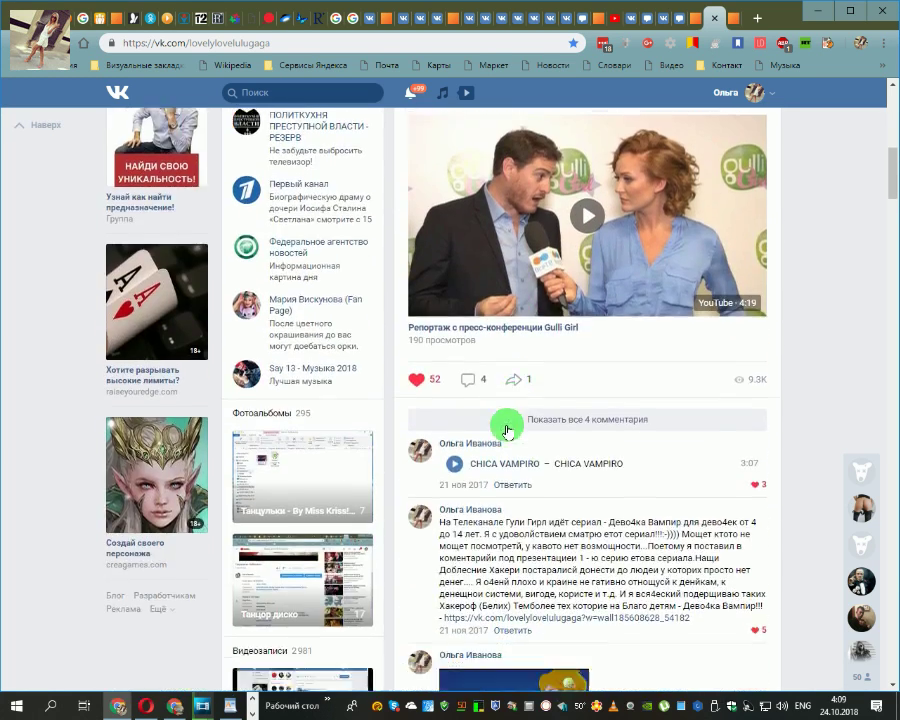
{"action": "scroll", "coordinate": [505, 432], "scroll_direction": "down", "scroll_amount": 2}
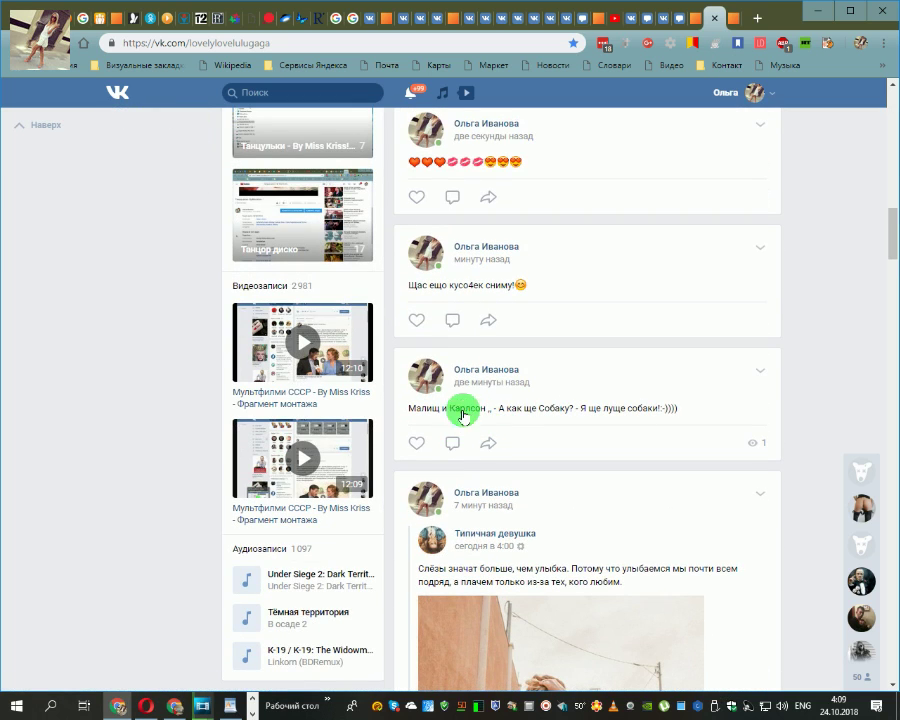
{"action": "scroll", "coordinate": [490, 404], "scroll_direction": "up", "scroll_amount": 3}
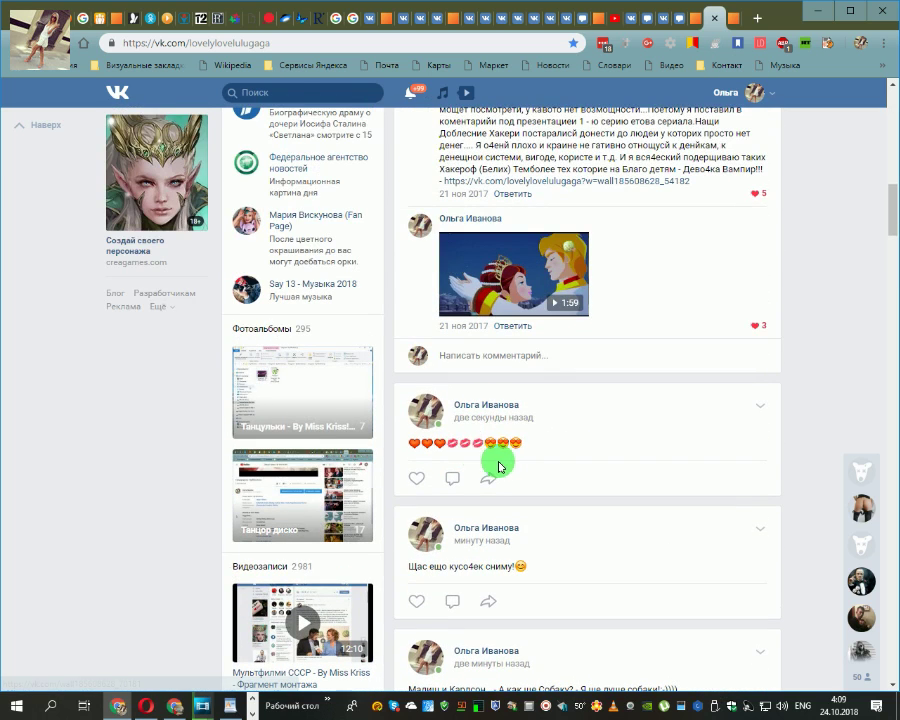
{"action": "scroll", "coordinate": [512, 476], "scroll_direction": "down", "scroll_amount": 1}
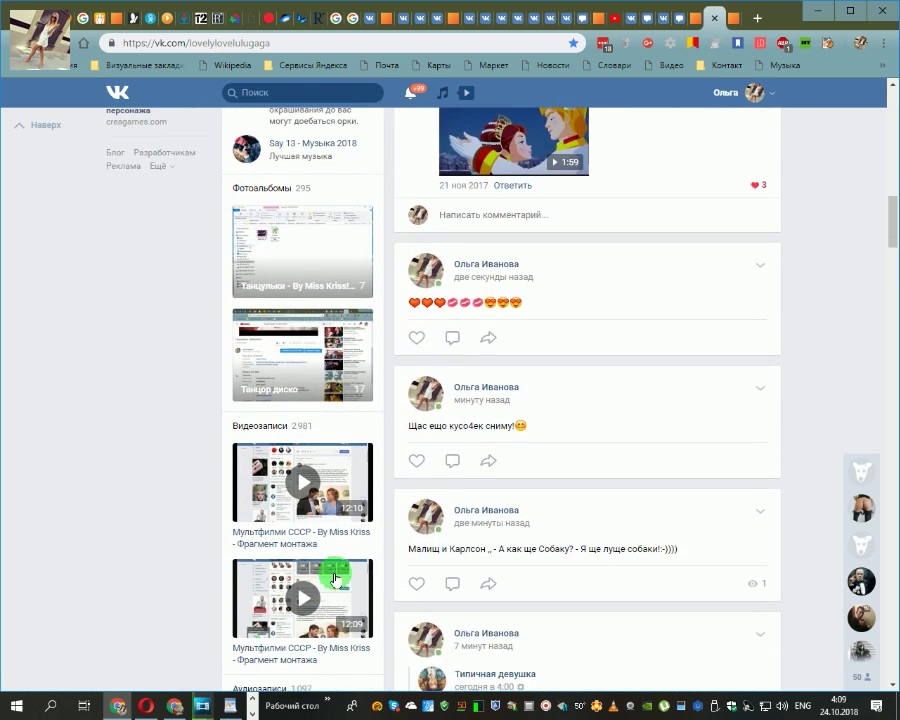
View the video playing in VLC, minimize the player and switch to the rendering progress in Movie Studio.
{"action": "left_click", "coordinate": [200, 710]}
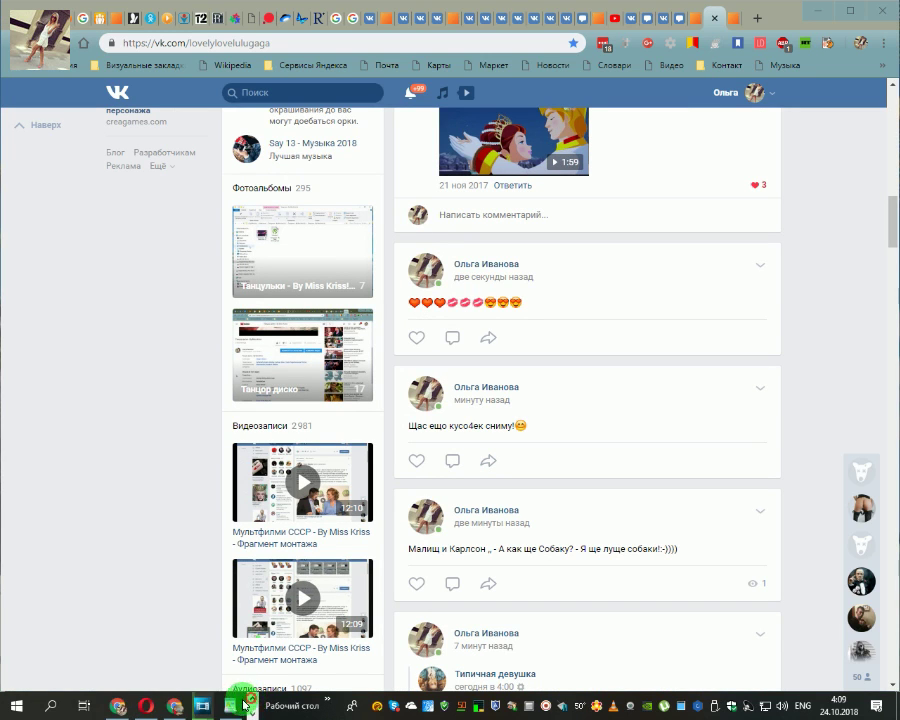
{"action": "mouse_move", "coordinate": [173, 708]}
{"action": "left_mouse_down"}
{"action": "mouse_move", "coordinate": [128, 702]}
{"action": "mouse_move", "coordinate": [250, 703]}
{"action": "mouse_move", "coordinate": [178, 712]}
{"action": "left_mouse_up"}
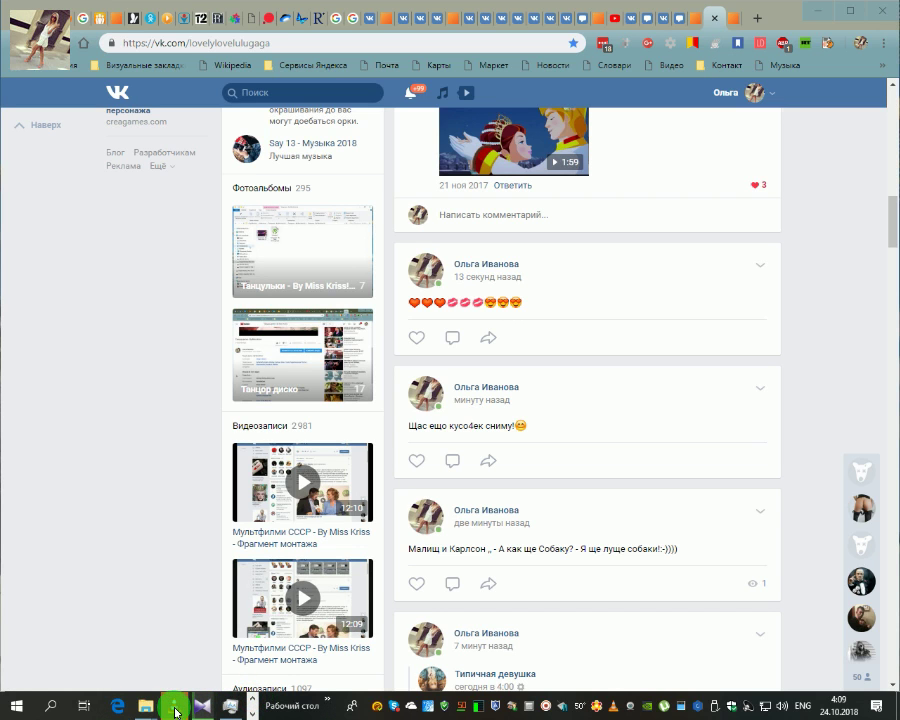
{"action": "mouse_move", "coordinate": [173, 700]}
{"action": "left_click", "coordinate": [170, 622]}
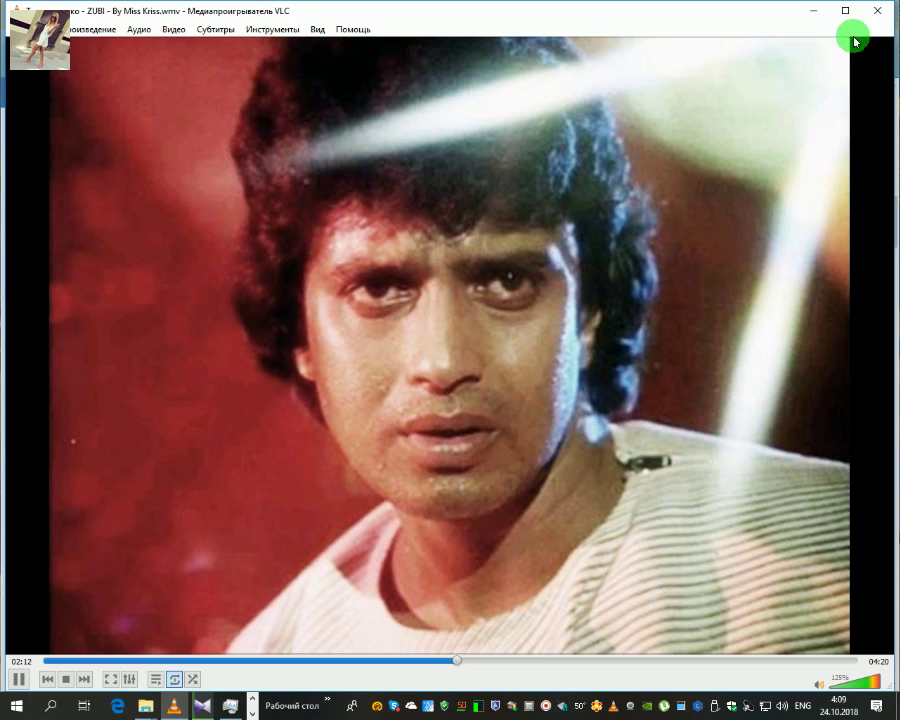
{"action": "left_click", "coordinate": [815, 14]}
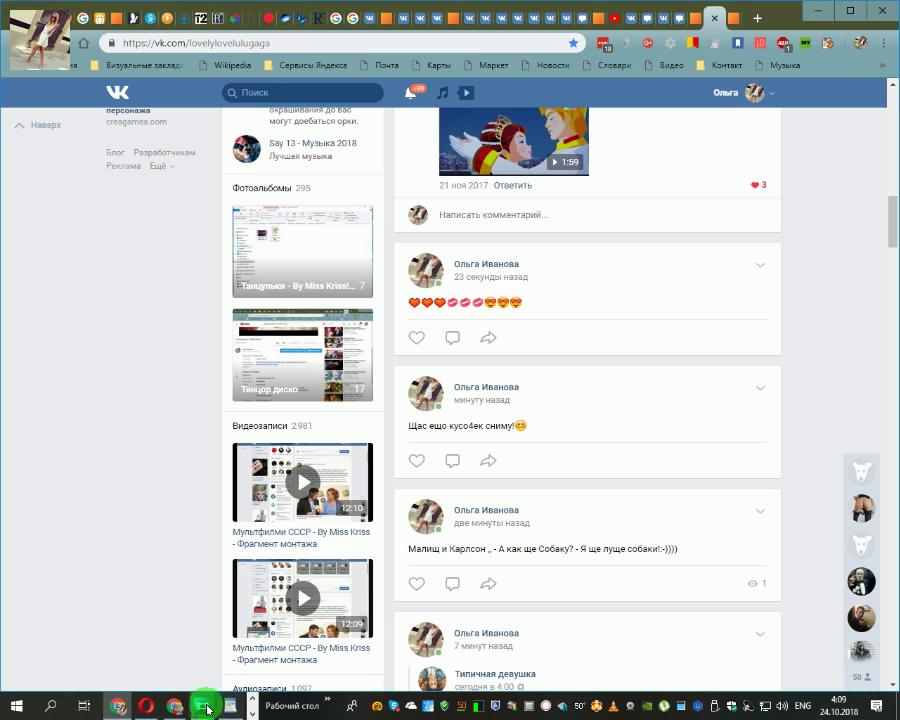
{"action": "mouse_move", "coordinate": [201, 703]}
{"action": "left_click", "coordinate": [277, 576]}
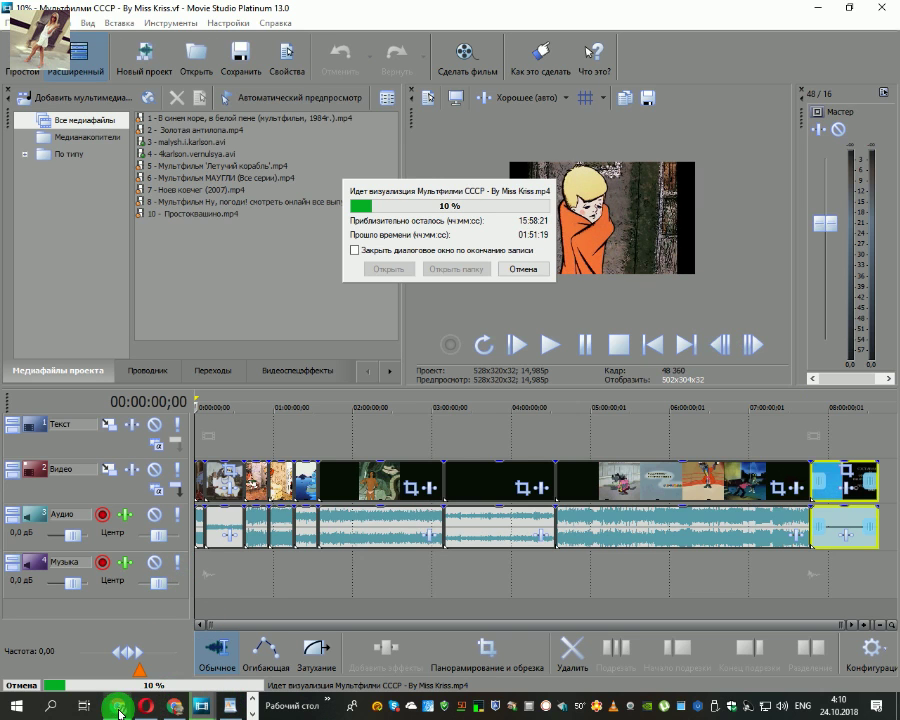
In Chrome's translit.net tab, append "Все Данние Потверщдают - Всё Идёт Успещно!!!:-)) МОнтащ идёт - Пти4ка Поёт!!!:-))))" to the text.
{"action": "mouse_move", "coordinate": [118, 712]}
{"action": "left_click", "coordinate": [125, 657]}
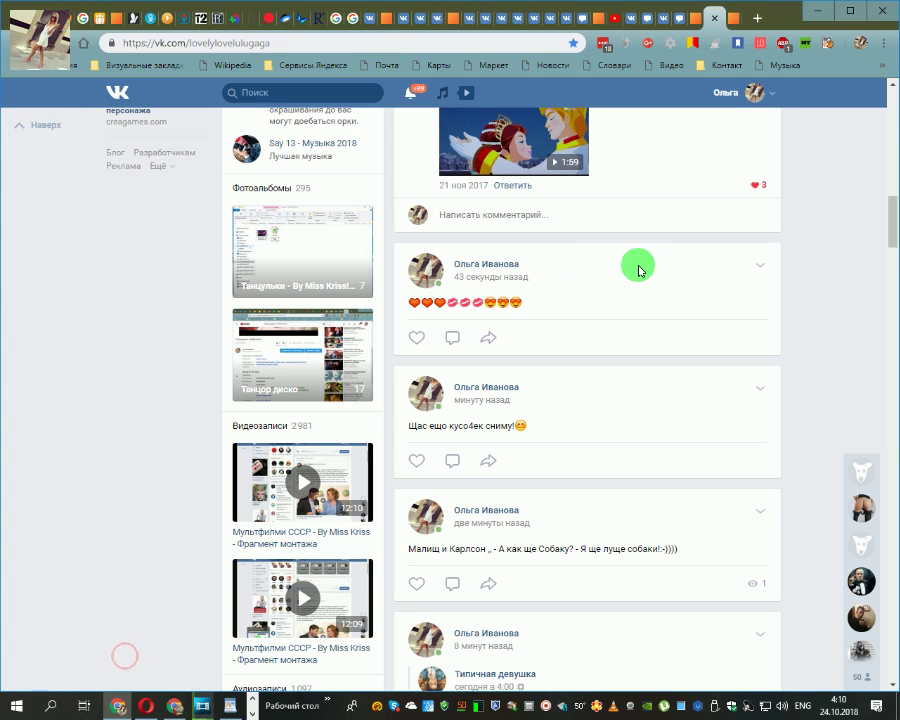
{"action": "scroll", "coordinate": [619, 297], "scroll_direction": "up", "scroll_amount": 15}
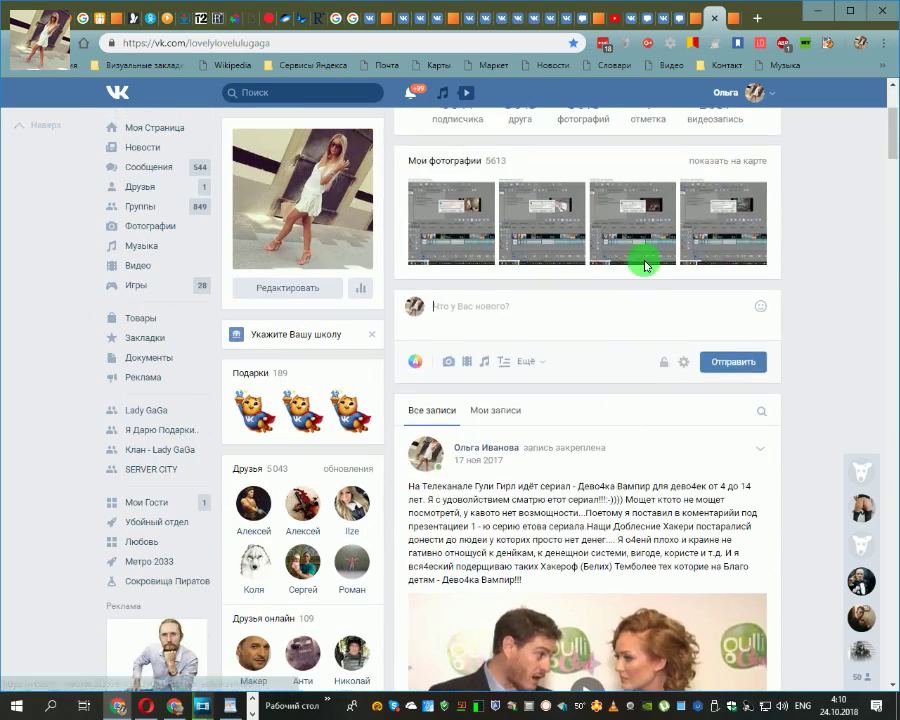
{"action": "left_click", "coordinate": [737, 18]}
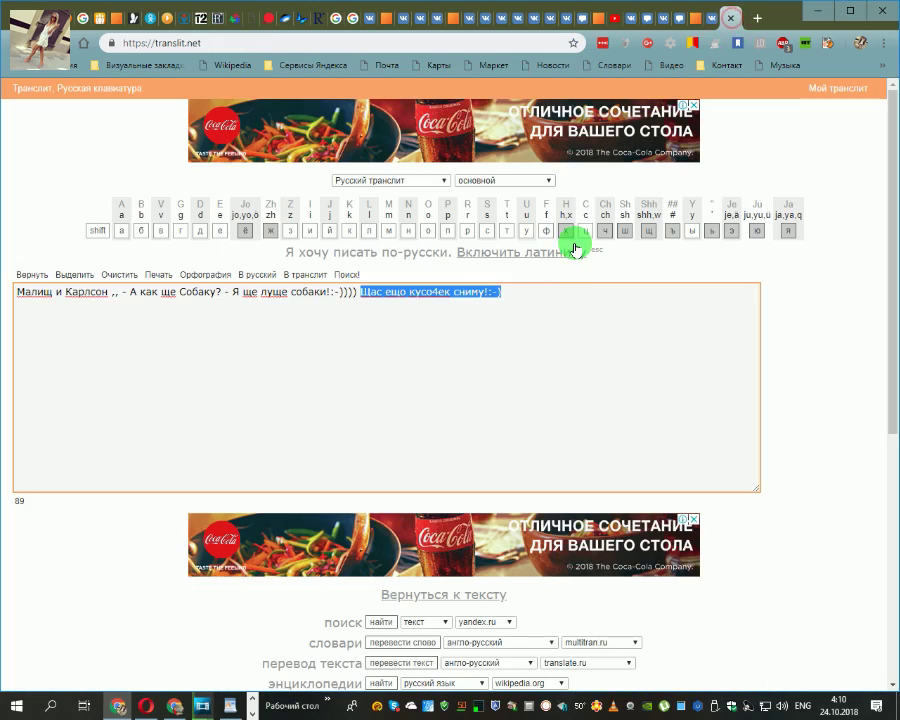
{"action": "left_click", "coordinate": [590, 333]}
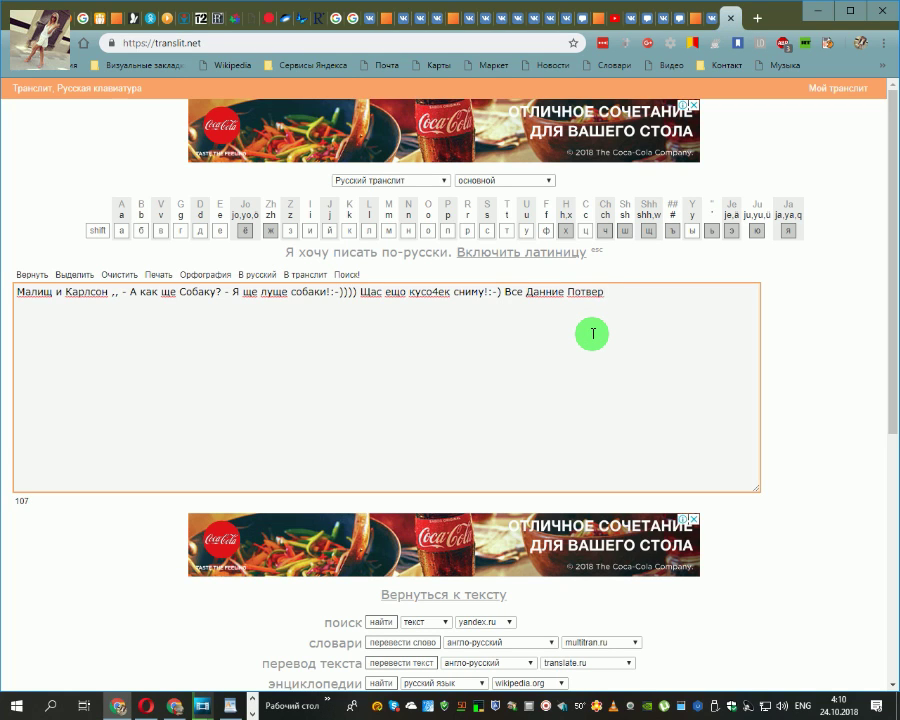
{"action": "type", "text": "judjo"}
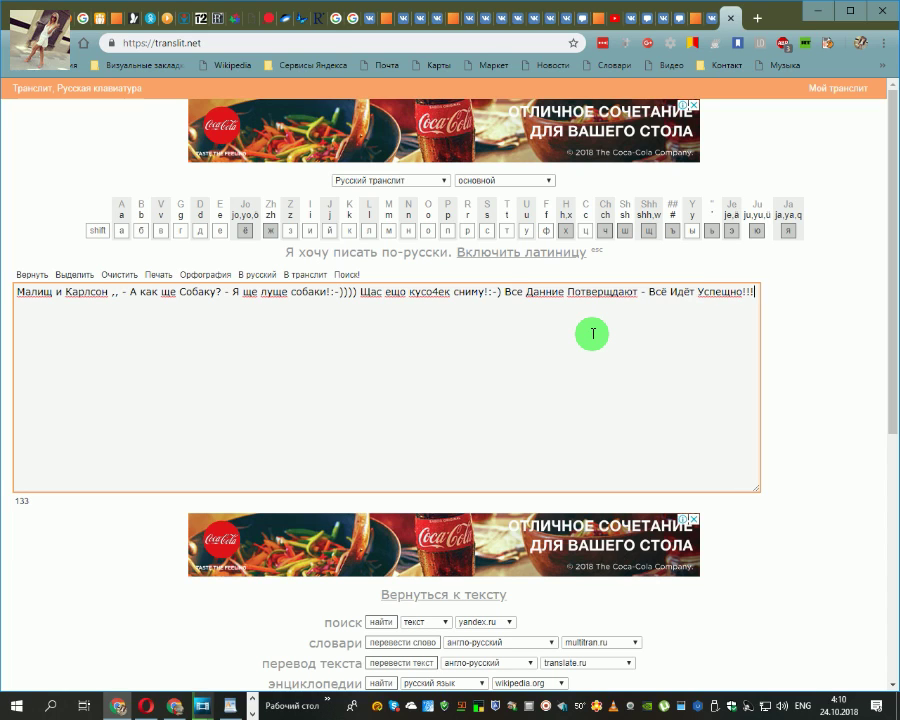
{"action": "type", "text": ":-))"}
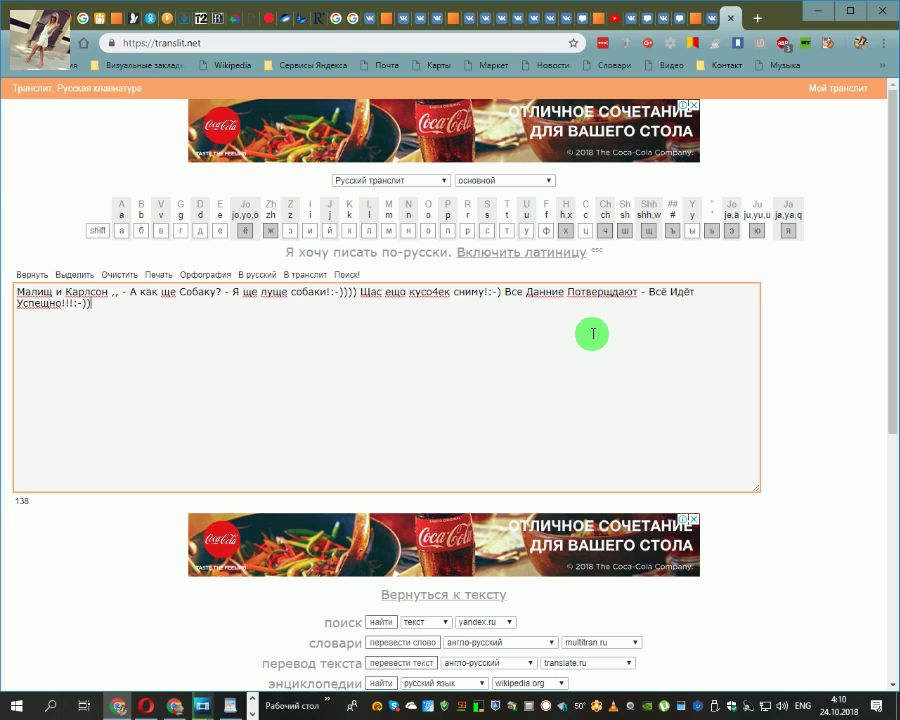
{"action": "type", "text": " МОнтащ идёт - Пти4ка Поёт!!!"}
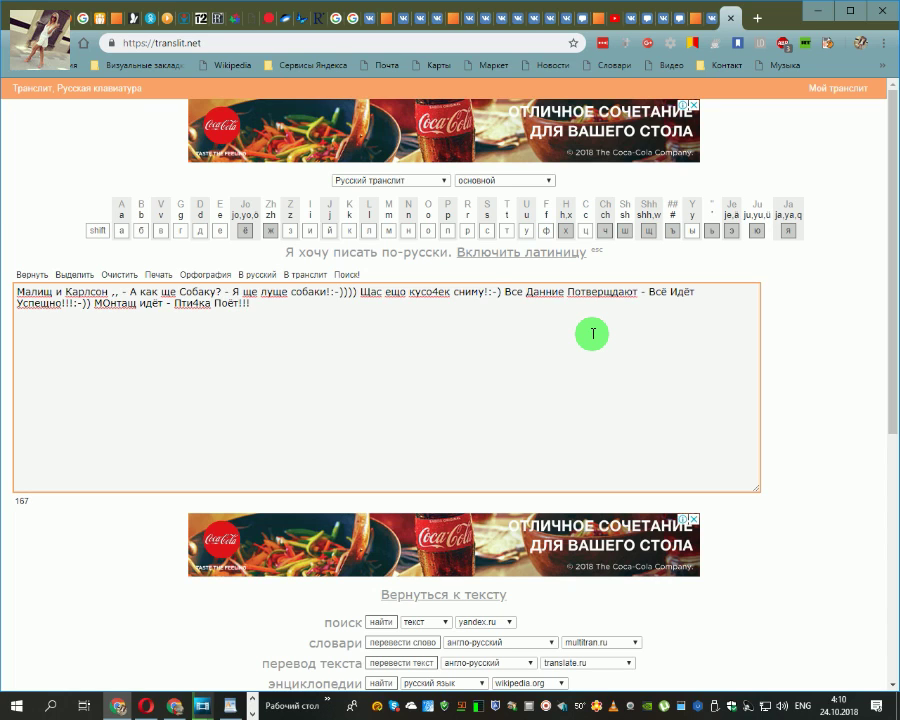
{"action": "type", "text": "))))"}
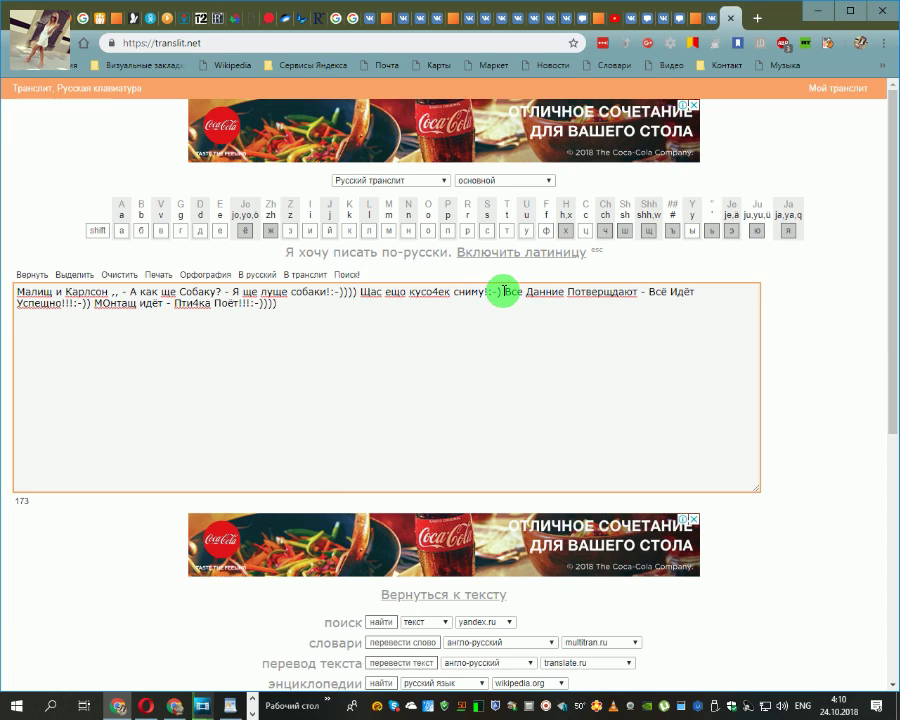
Copy the newly added sentences from translit.net and publish them as a post on the VK wall.
{"action": "left_click_drag", "start_coordinate": [503, 292], "coordinate": [518, 363]}
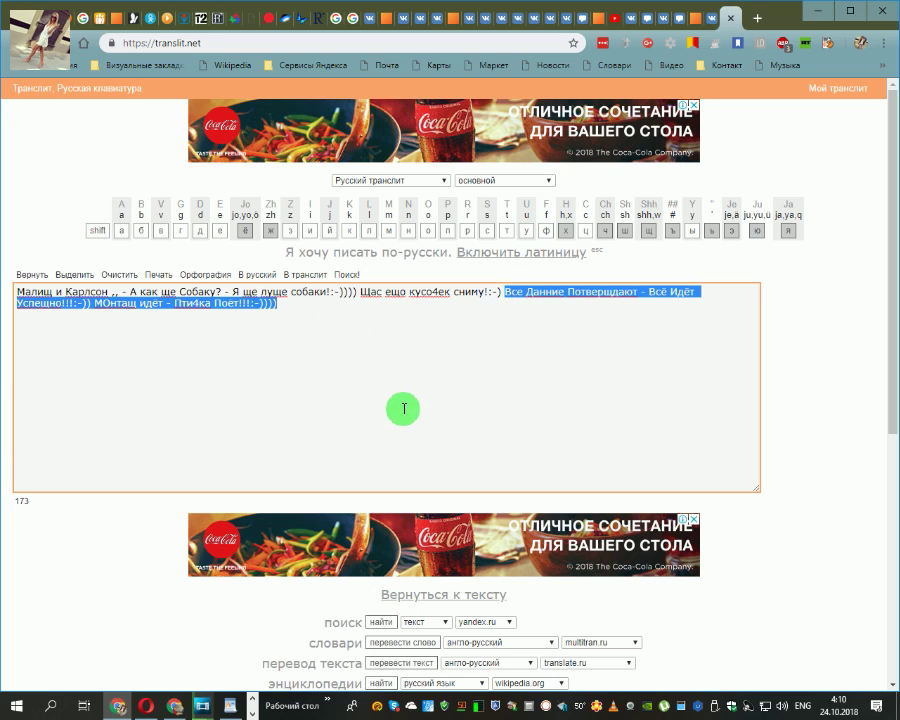
{"action": "right_click", "coordinate": [531, 291]}
{"action": "left_click", "coordinate": [553, 341]}
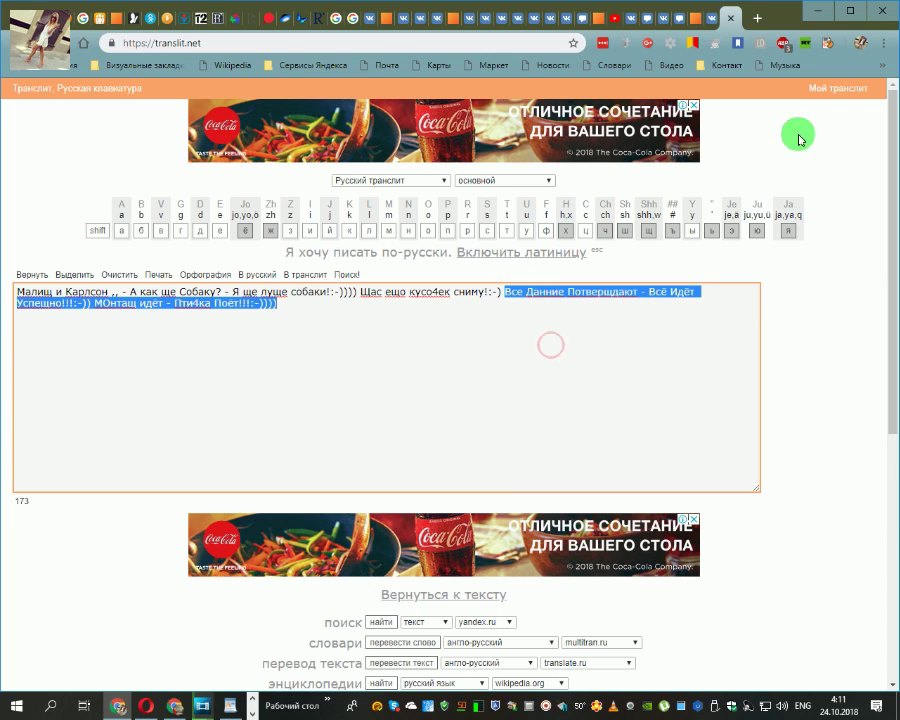
{"action": "left_click", "coordinate": [503, 18]}
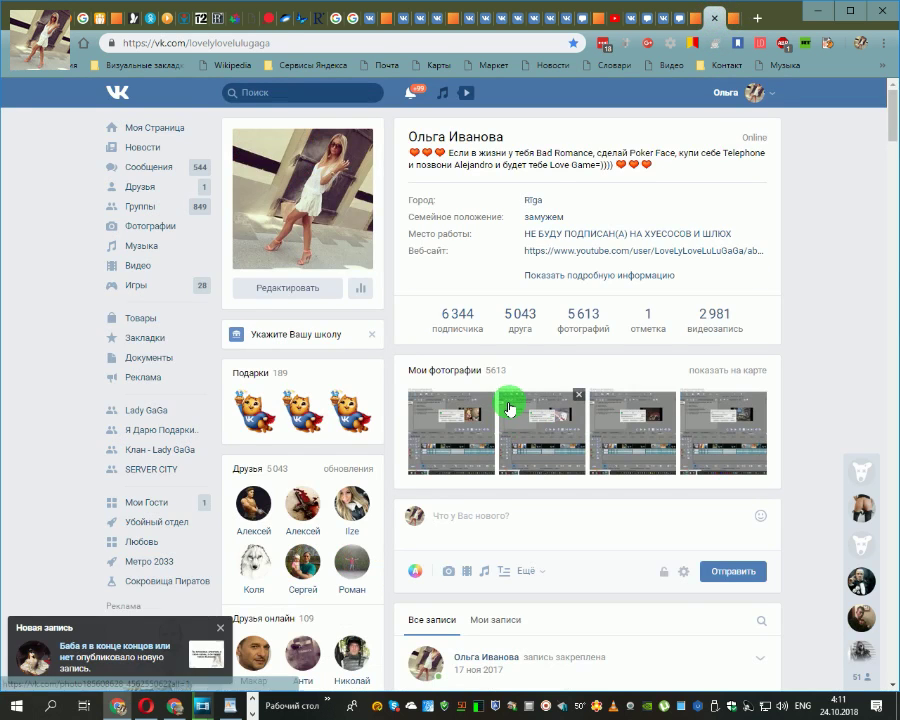
{"action": "scroll", "coordinate": [510, 408], "scroll_direction": "down", "scroll_amount": 3}
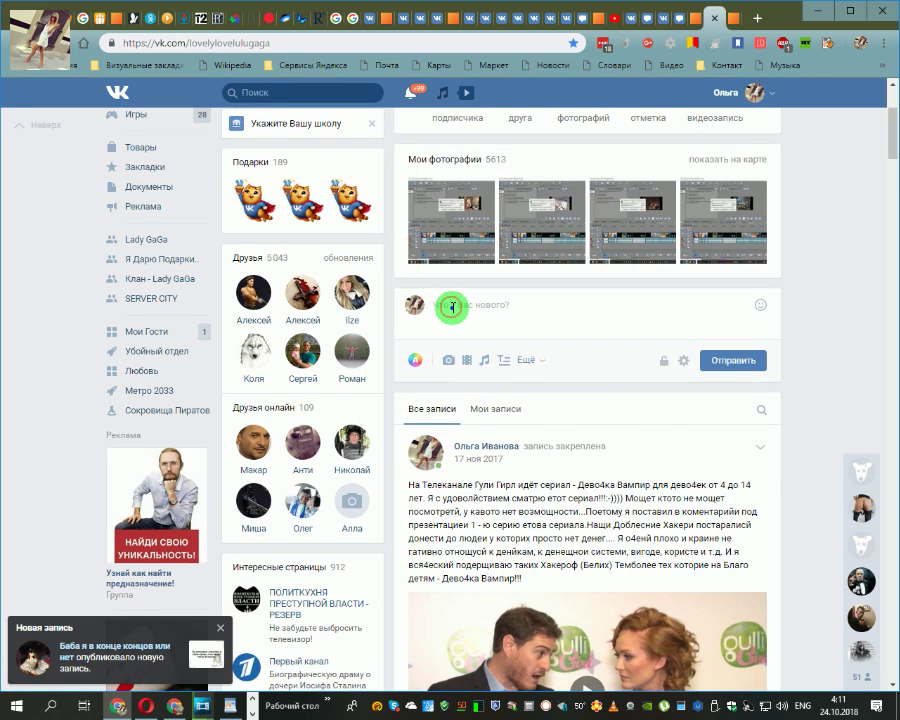
{"action": "right_click", "coordinate": [451, 307]}
{"action": "left_click", "coordinate": [487, 413]}
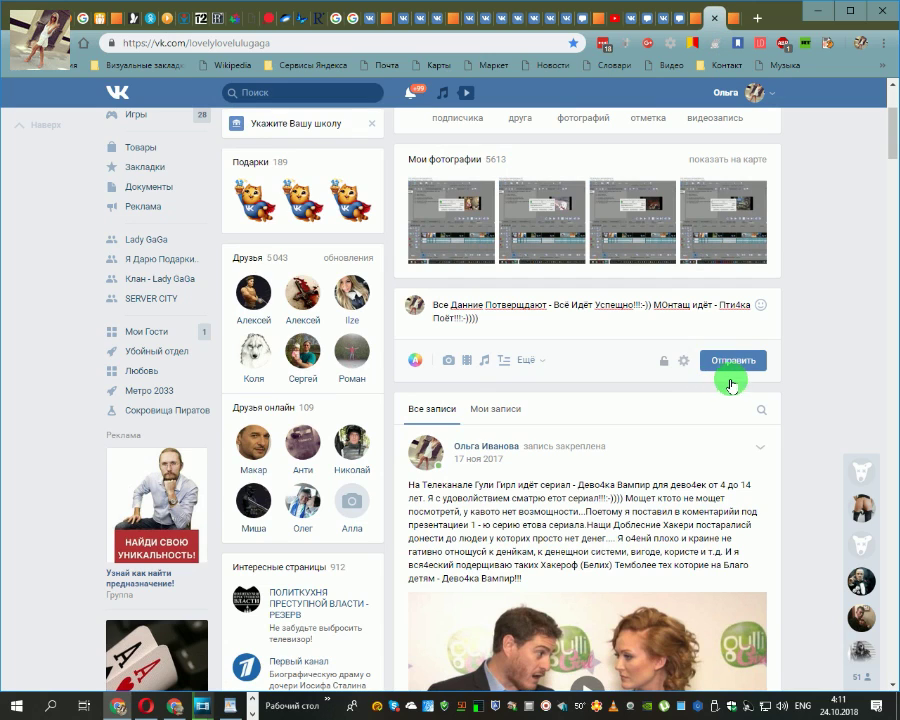
{"action": "left_click", "coordinate": [737, 361]}
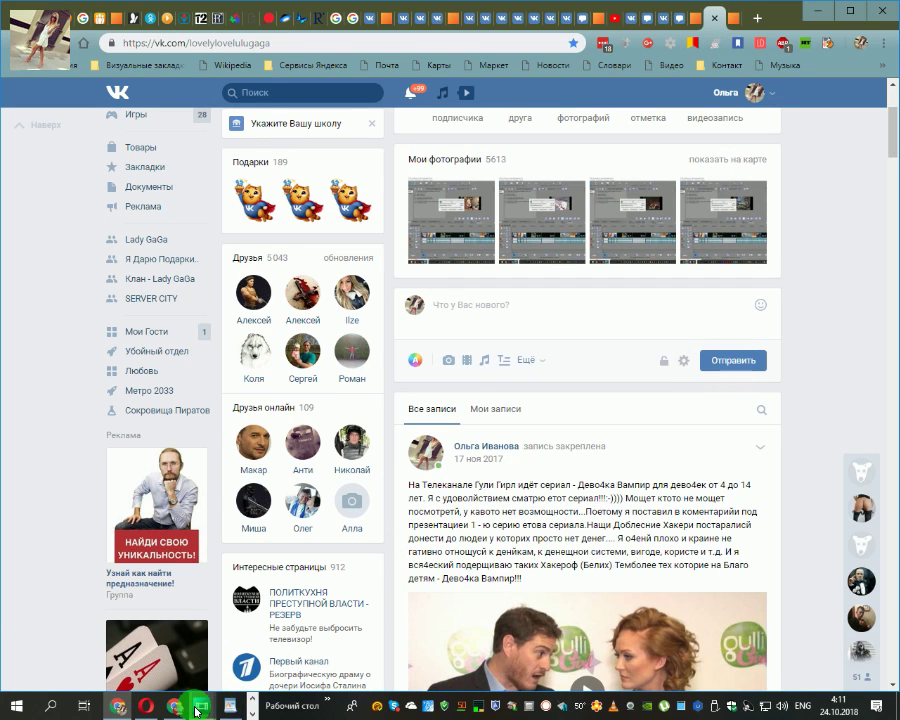
Switch to Movie Studio and capture the screen with the rendering progress in HyperSnap.
{"action": "mouse_move", "coordinate": [199, 706]}
{"action": "left_click", "coordinate": [254, 632]}
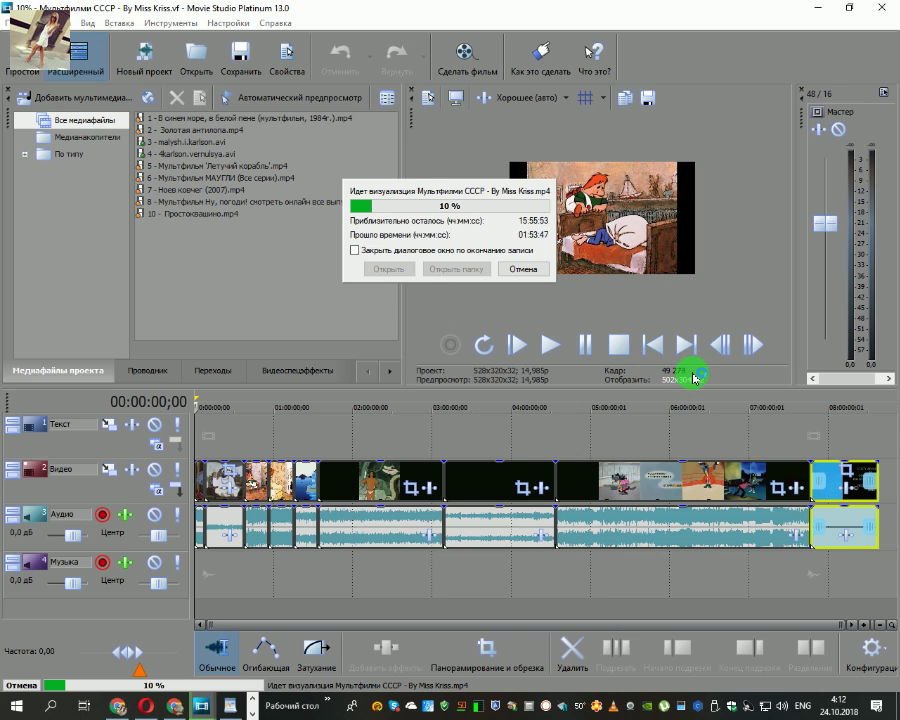
{"action": "key", "text": "Print"}
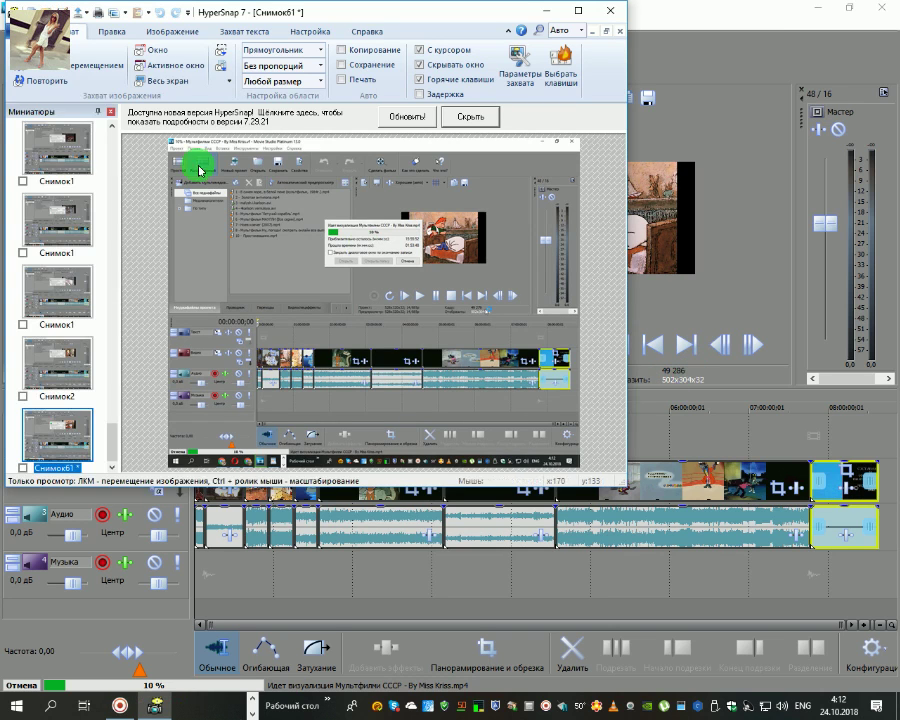
Start saving the captured image under a new name and browse to the FOTO folder.
{"action": "left_click", "coordinate": [40, 30]}
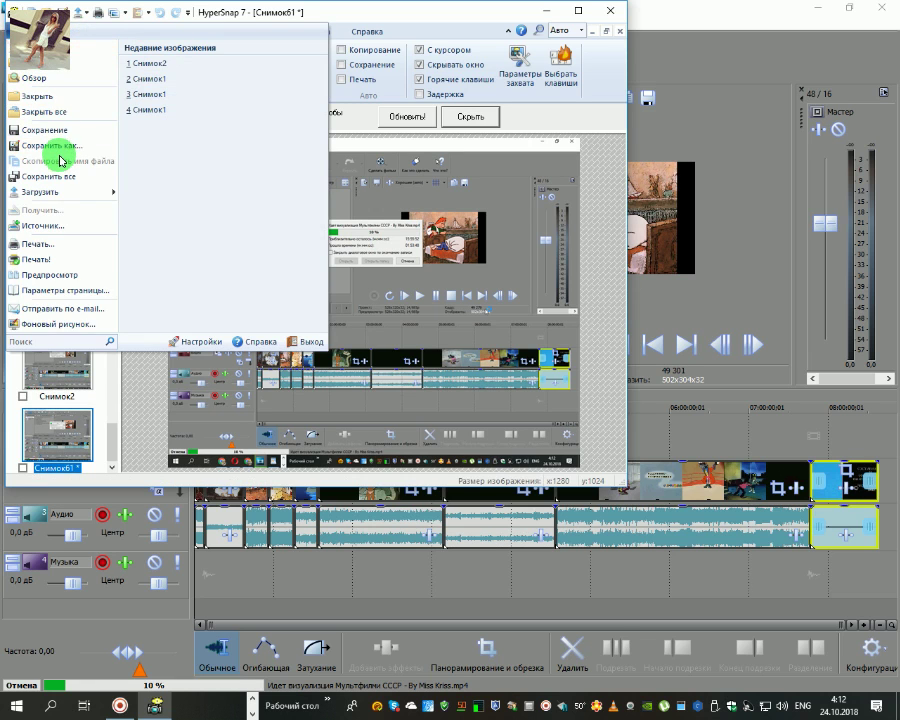
{"action": "left_click", "coordinate": [97, 170]}
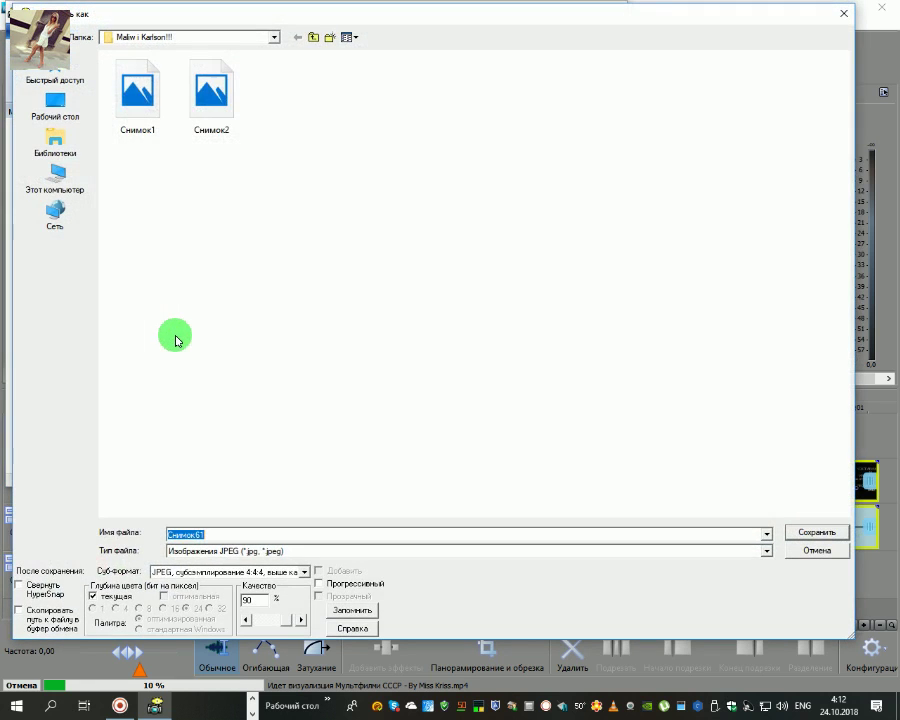
{"action": "left_click", "coordinate": [274, 41]}
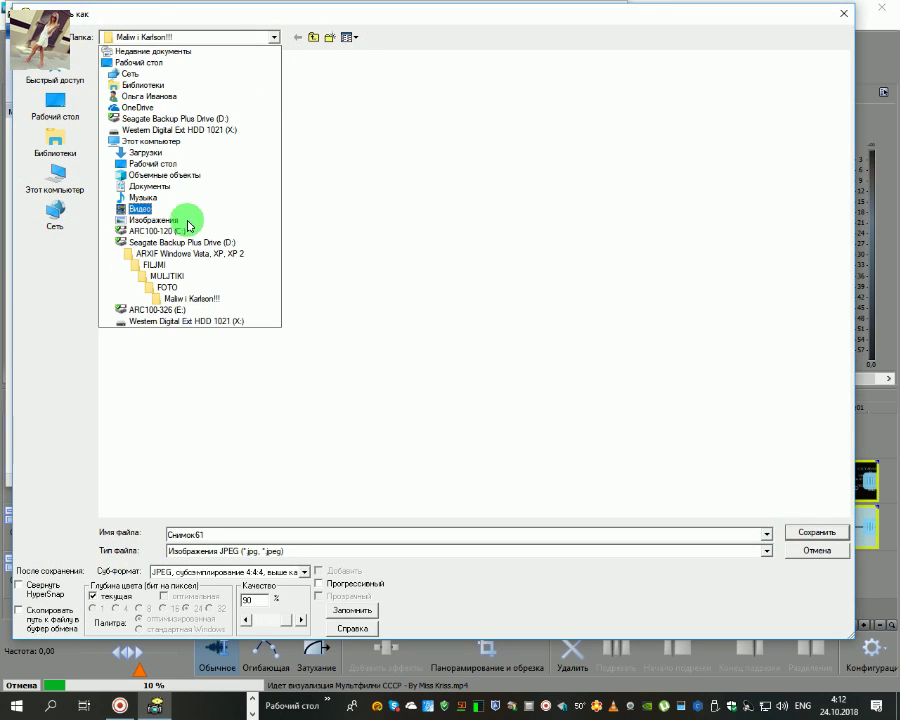
{"action": "left_click", "coordinate": [170, 289]}
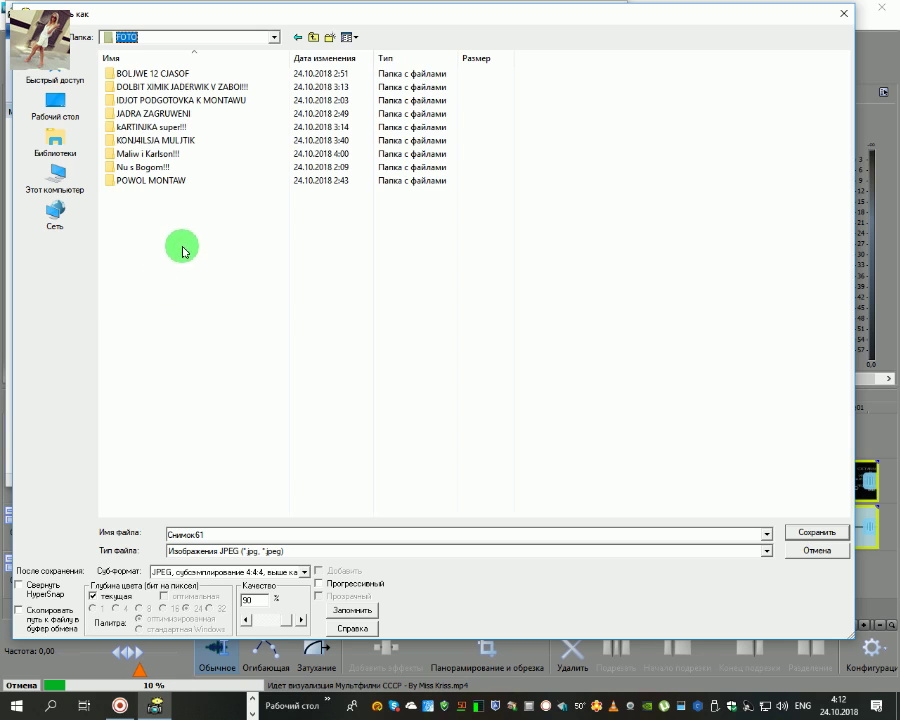
Create a folder named "MONTAW IDJOT - PTI4KA POJOT" inside FOTO and copy its name to the clipboard.
{"action": "right_click", "coordinate": [173, 296]}
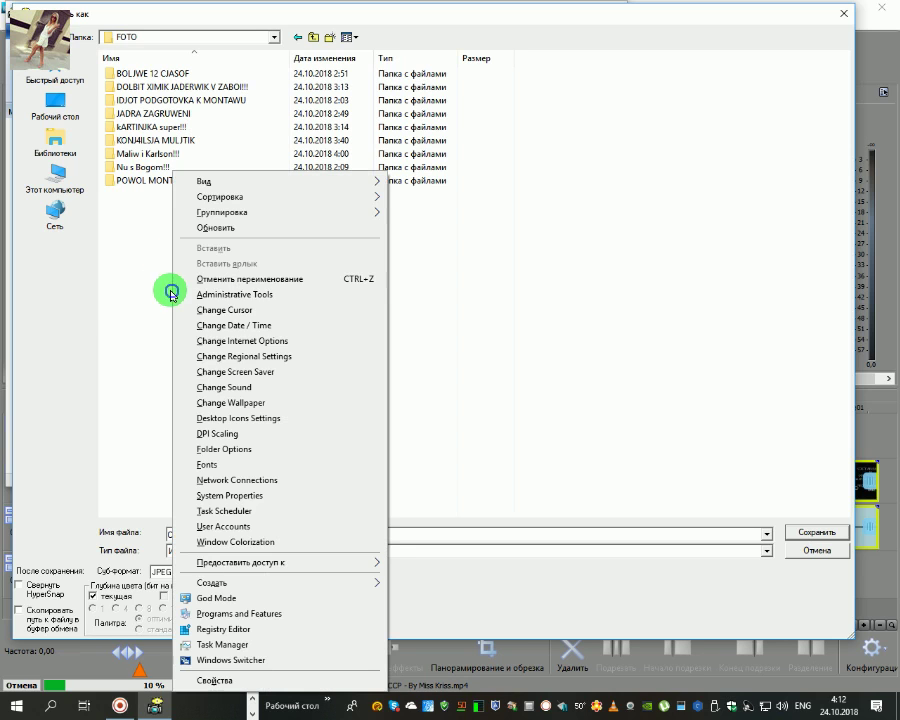
{"action": "mouse_move", "coordinate": [233, 586]}
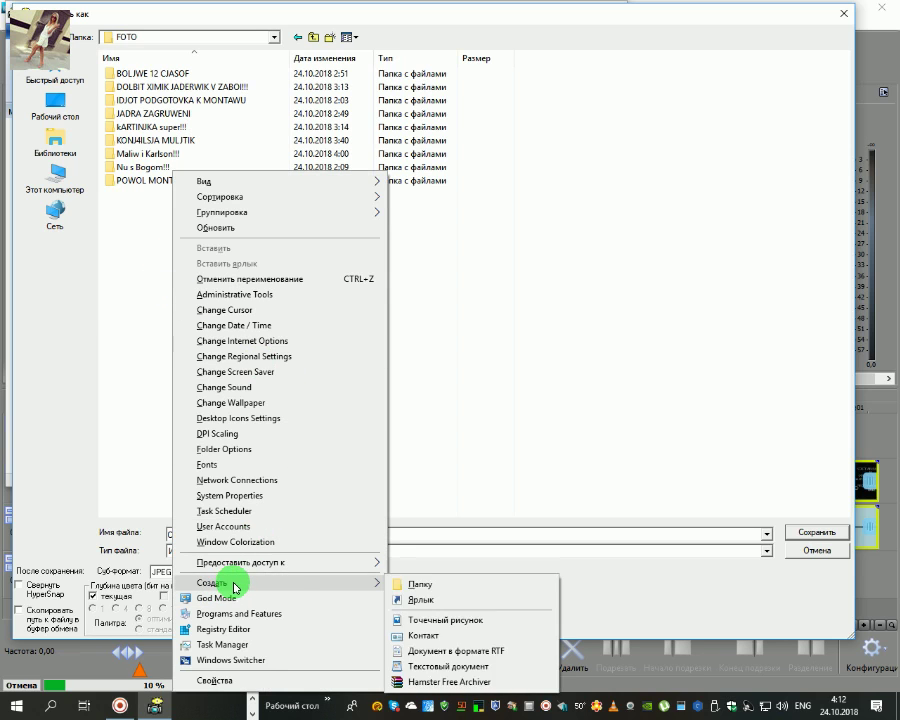
{"action": "left_click", "coordinate": [444, 592]}
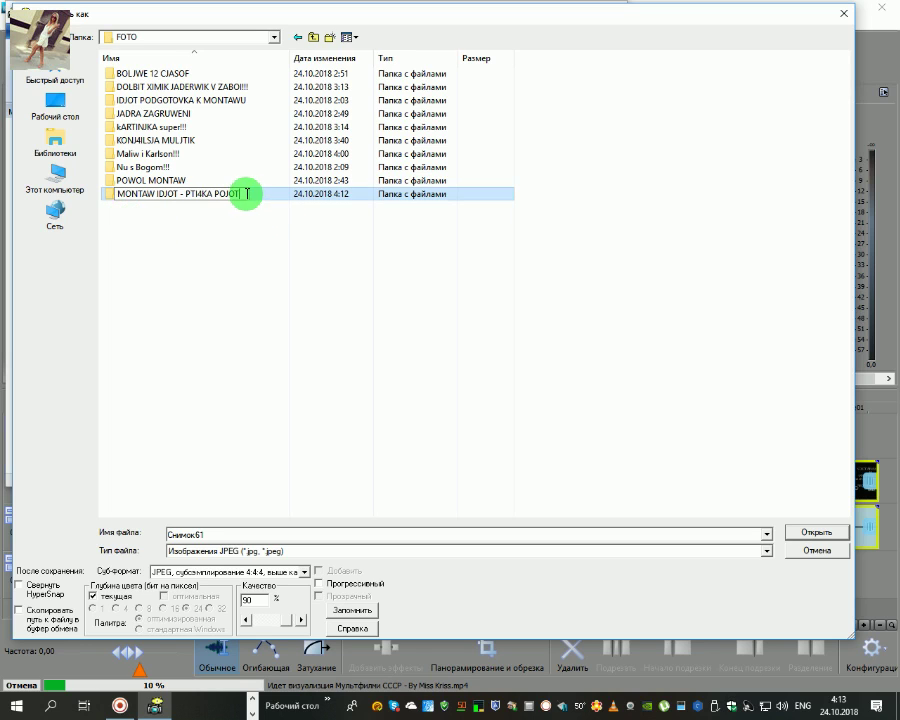
{"action": "left_click_drag", "start_coordinate": [240, 192], "coordinate": [50, 192]}
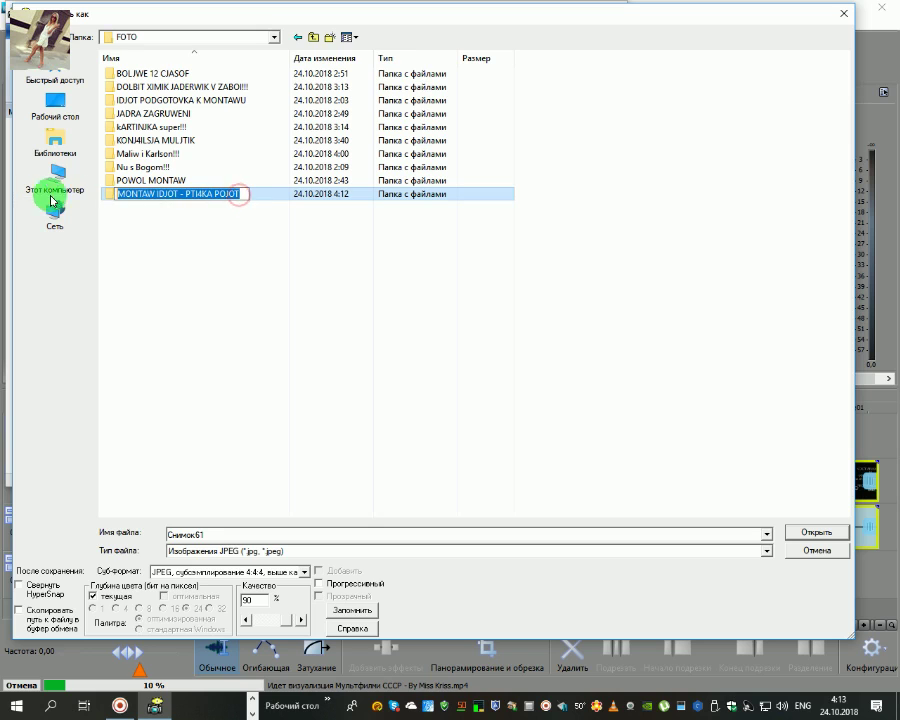
{"action": "right_click", "coordinate": [152, 192]}
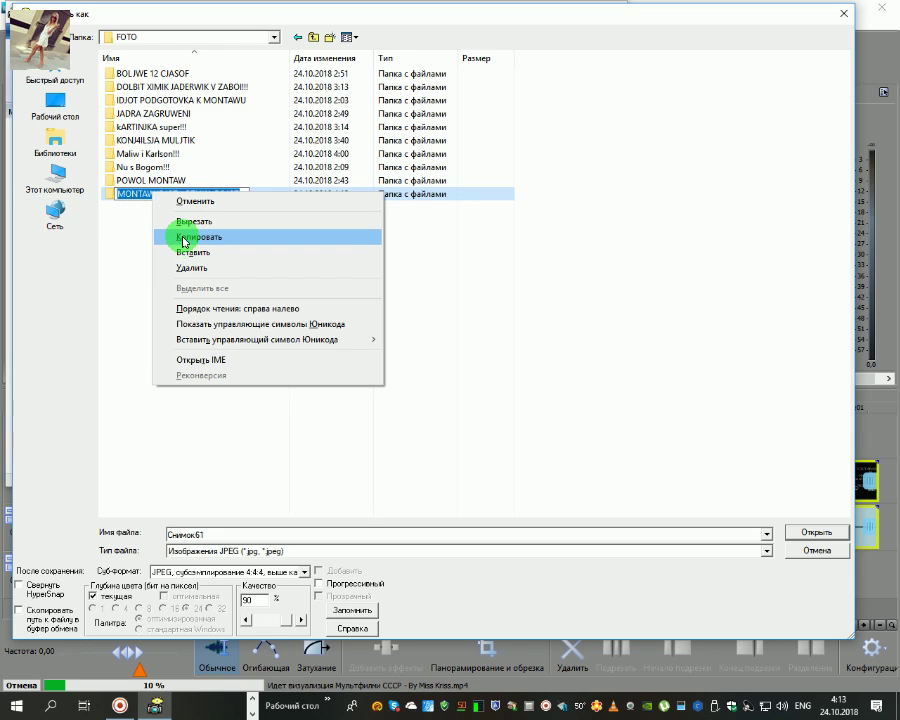
{"action": "left_click", "coordinate": [182, 236]}
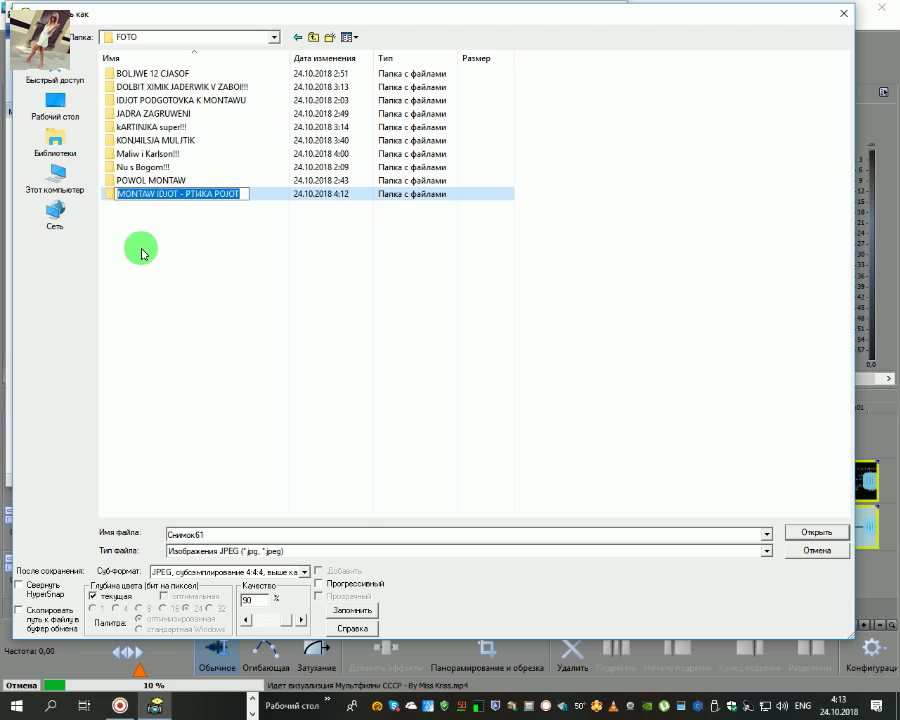
{"action": "key", "text": "Return"}
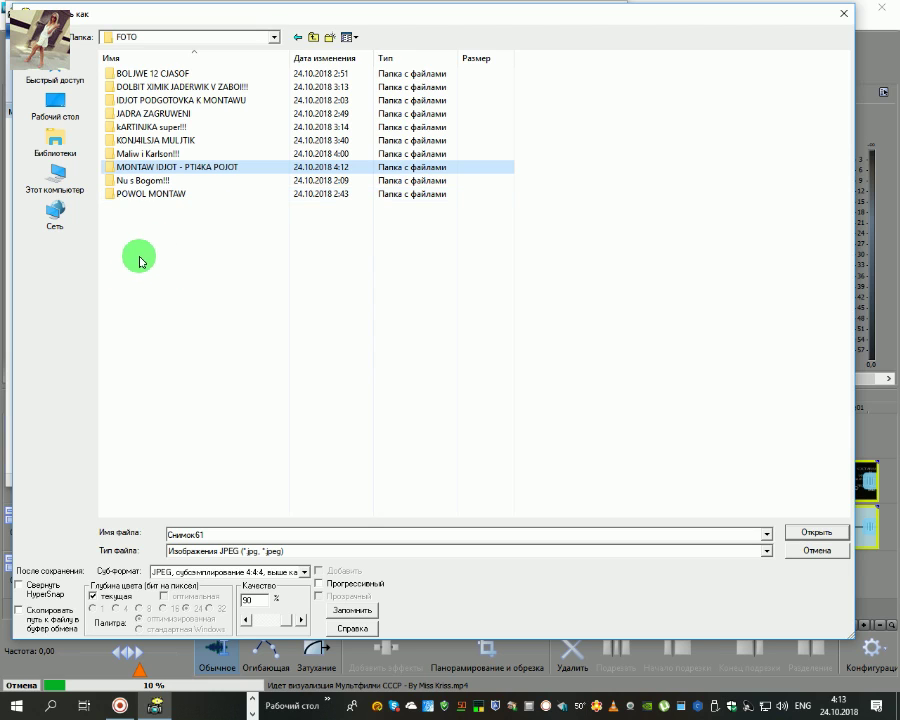
Save the capture as the JPEG "Снимок1" in the "MONTAW IDJOT - PTI4KA POJOT" folder and minimize HyperSnap.
{"action": "double_click", "coordinate": [130, 168]}
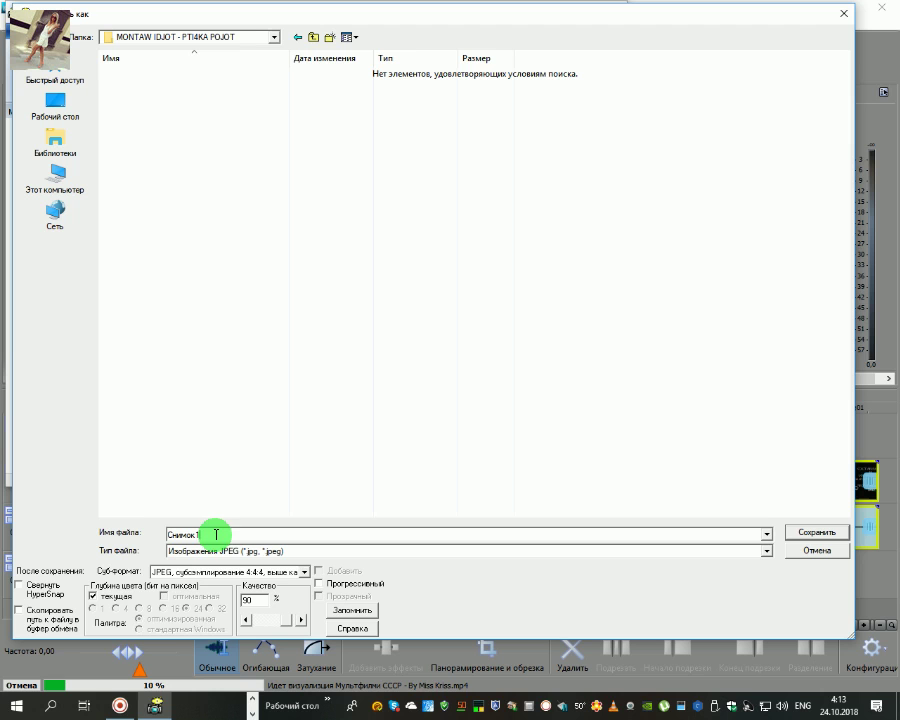
{"action": "left_click", "coordinate": [797, 530]}
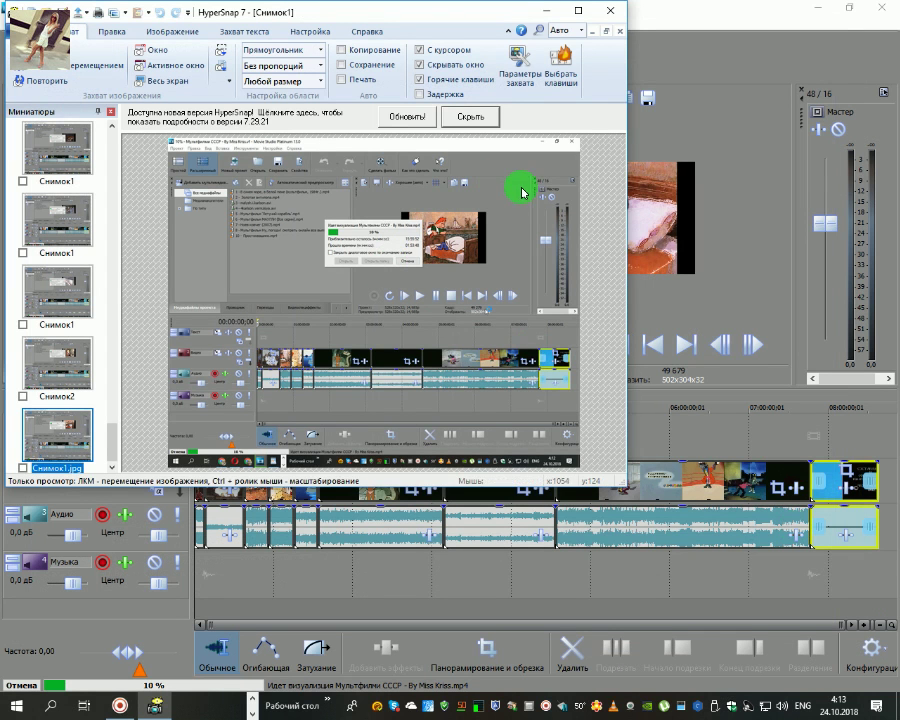
{"action": "left_click", "coordinate": [542, 10]}
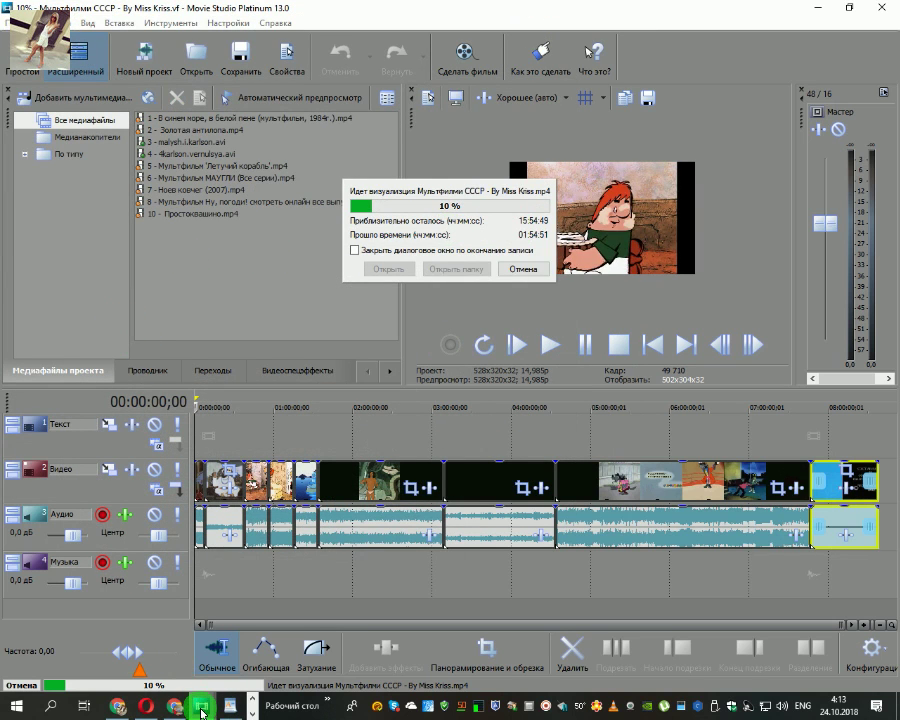
Switch to VK in Chrome and open the "Мультфилми СССР" album from the newest photo on the profile page.
{"action": "mouse_move", "coordinate": [172, 710]}
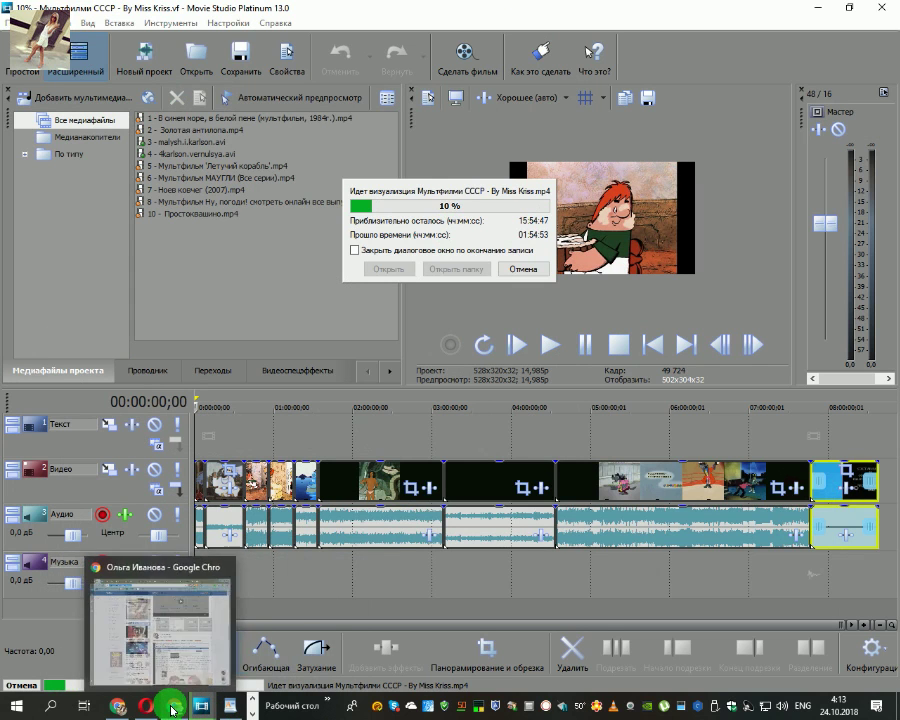
{"action": "left_click", "coordinate": [125, 652]}
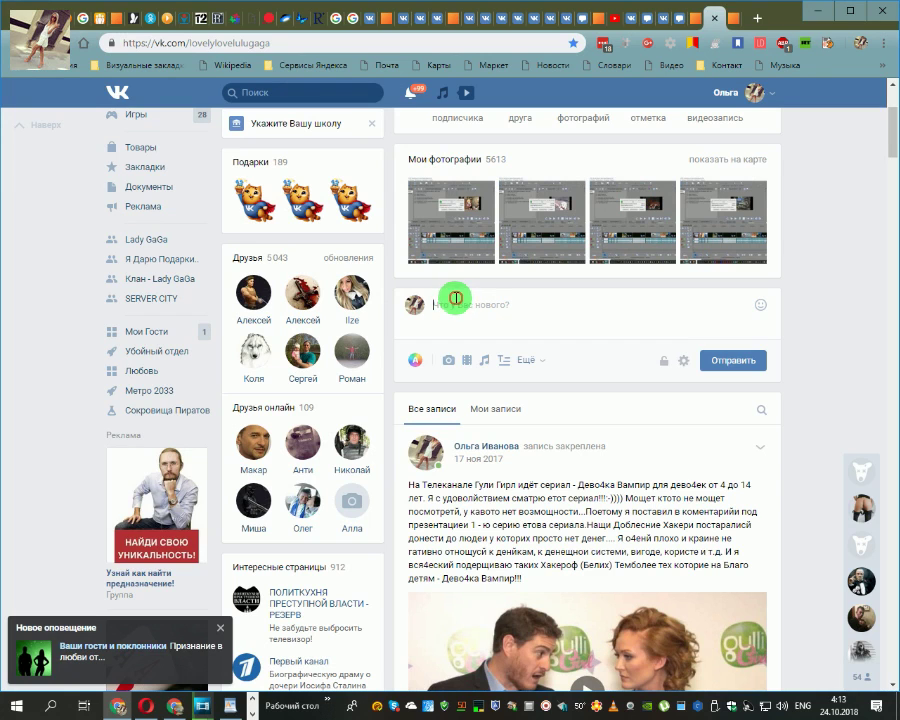
{"action": "left_click", "coordinate": [437, 228]}
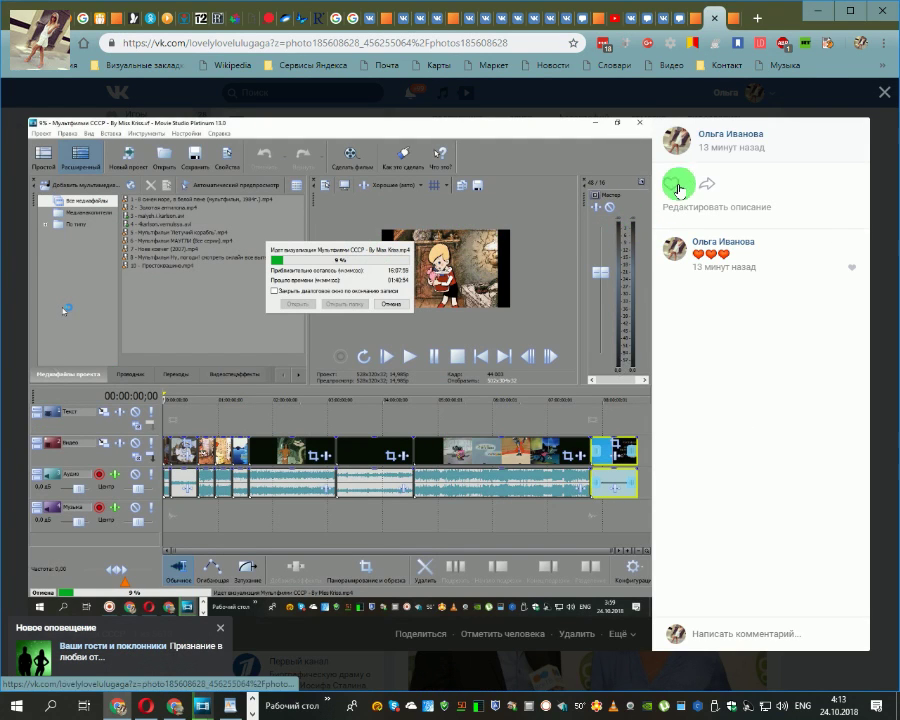
{"action": "left_click", "coordinate": [220, 632]}
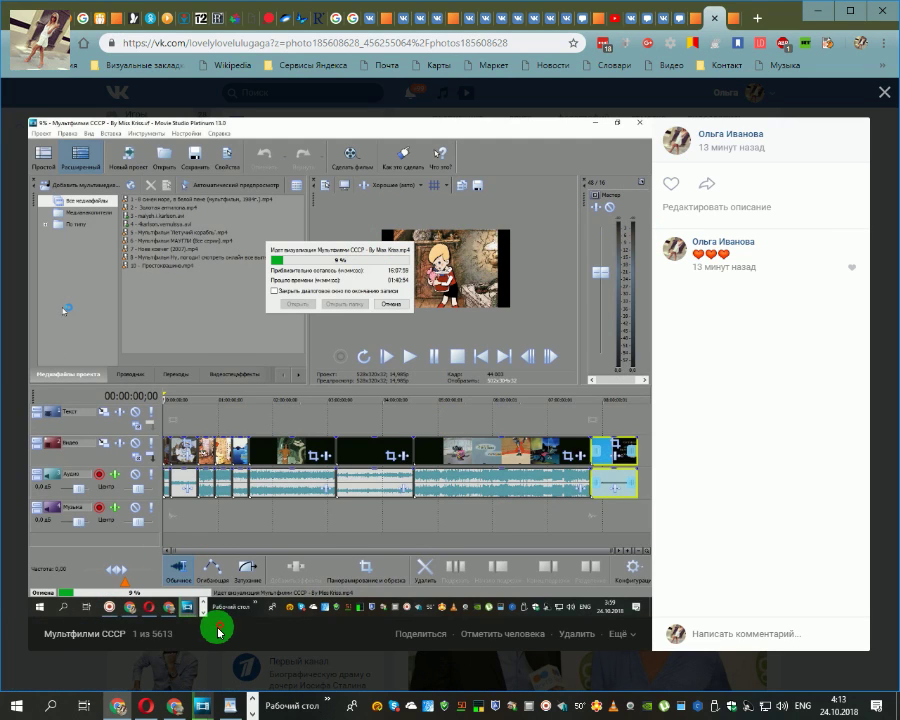
{"action": "left_click", "coordinate": [88, 635]}
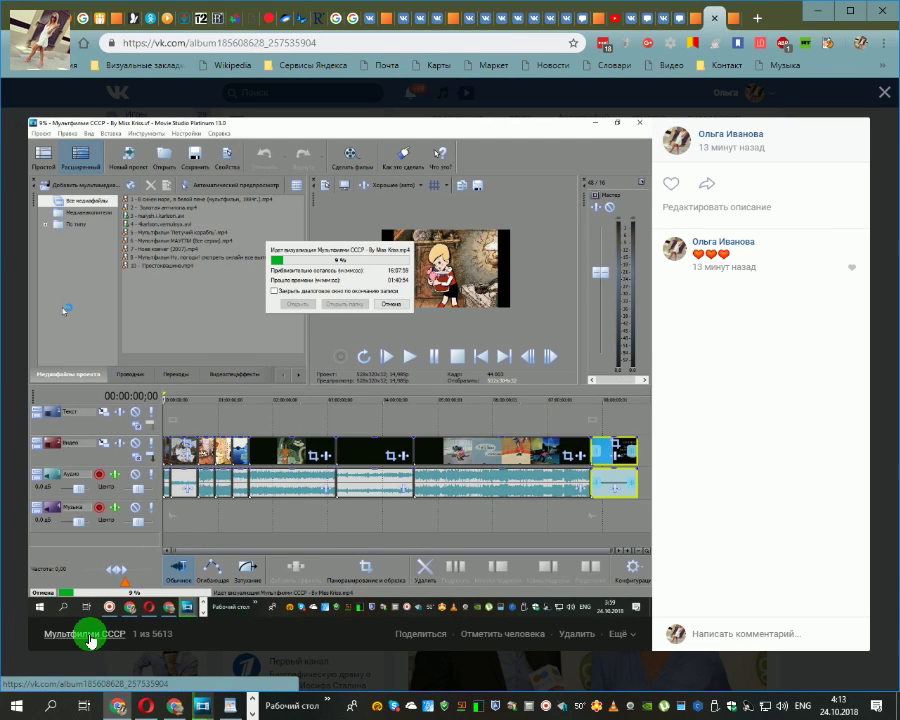
Upload "Снимок1" from the "MONTAW IDJOT - PTI4KA POJOT" folder to the "Мультфилми СССР" album.
{"action": "left_click", "coordinate": [680, 137]}
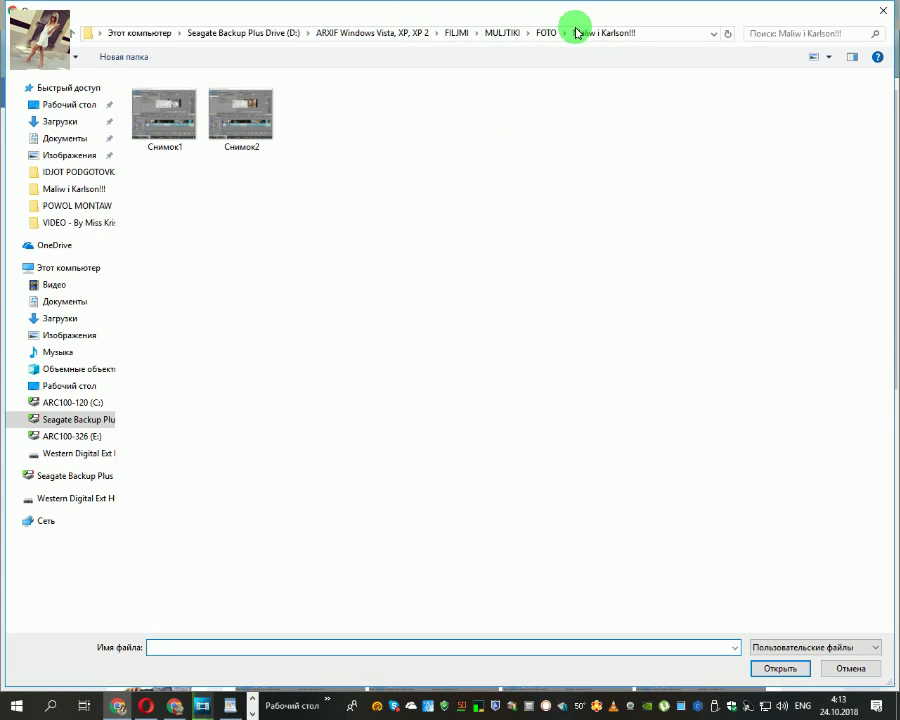
{"action": "left_click", "coordinate": [546, 33]}
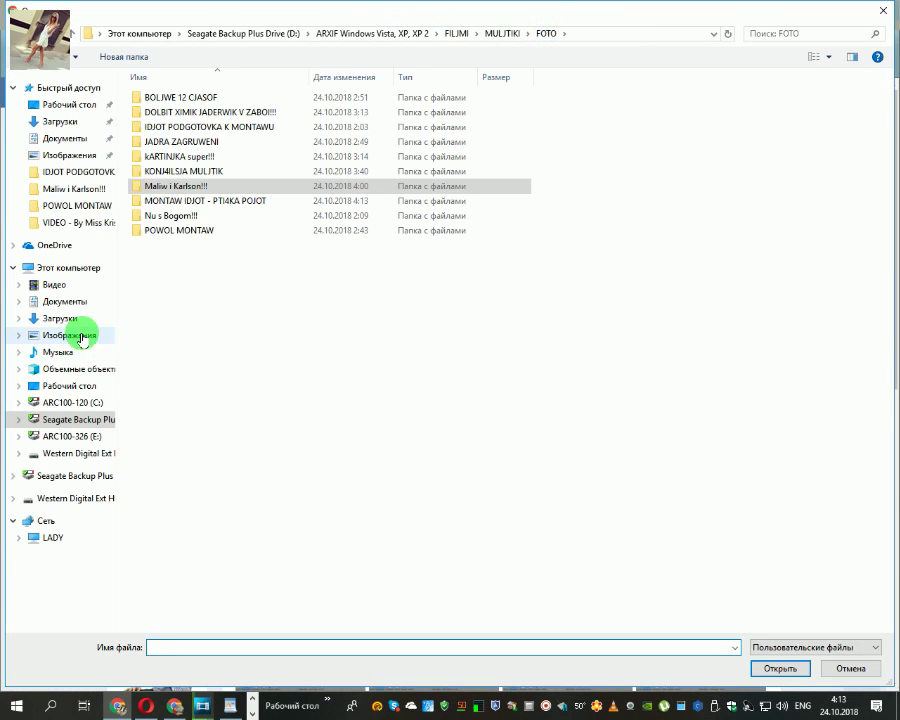
{"action": "left_click", "coordinate": [158, 201]}
{"action": "double_click", "coordinate": [158, 201]}
{"action": "left_click", "coordinate": [161, 136]}
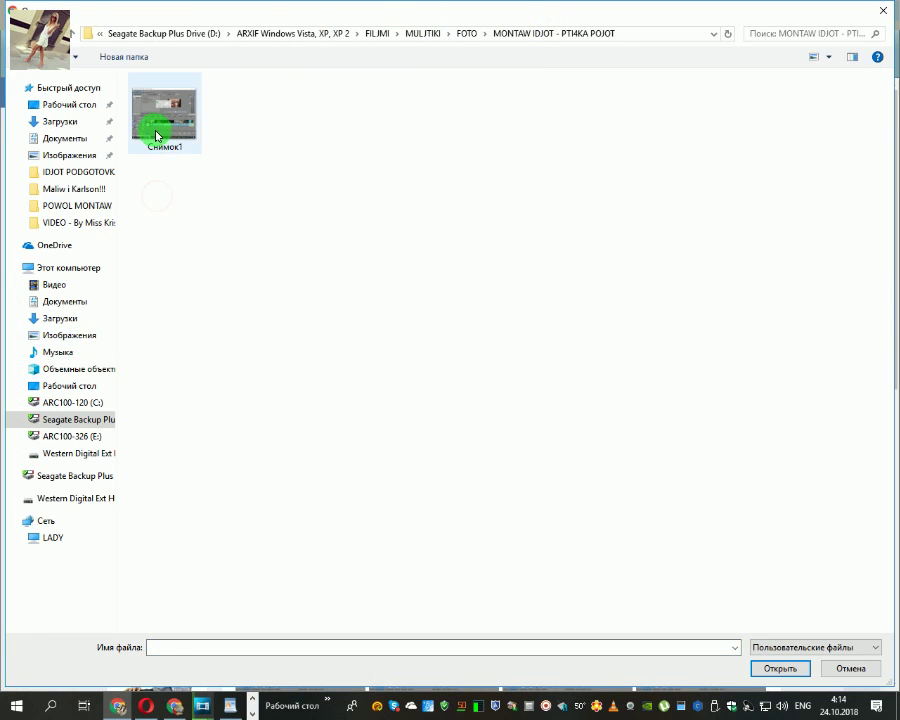
{"action": "left_click", "coordinate": [770, 667]}
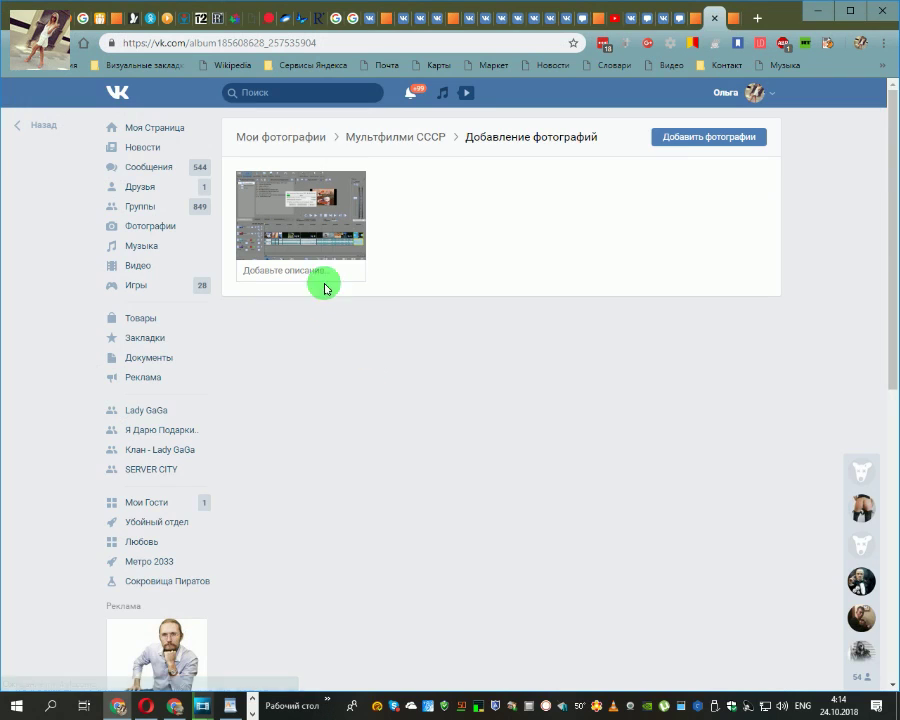
Open the uploaded photo, post the copied "MONTAW IDJOT - PTI4KA POJOT" as a comment and close the photo viewer.
{"action": "left_click", "coordinate": [290, 228]}
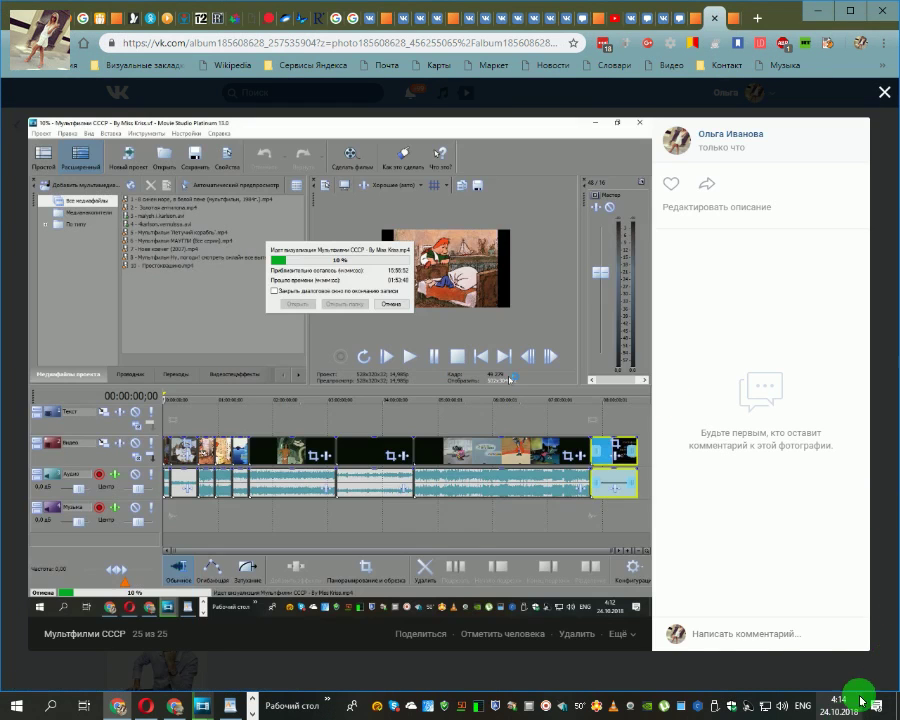
{"action": "left_click", "coordinate": [712, 630]}
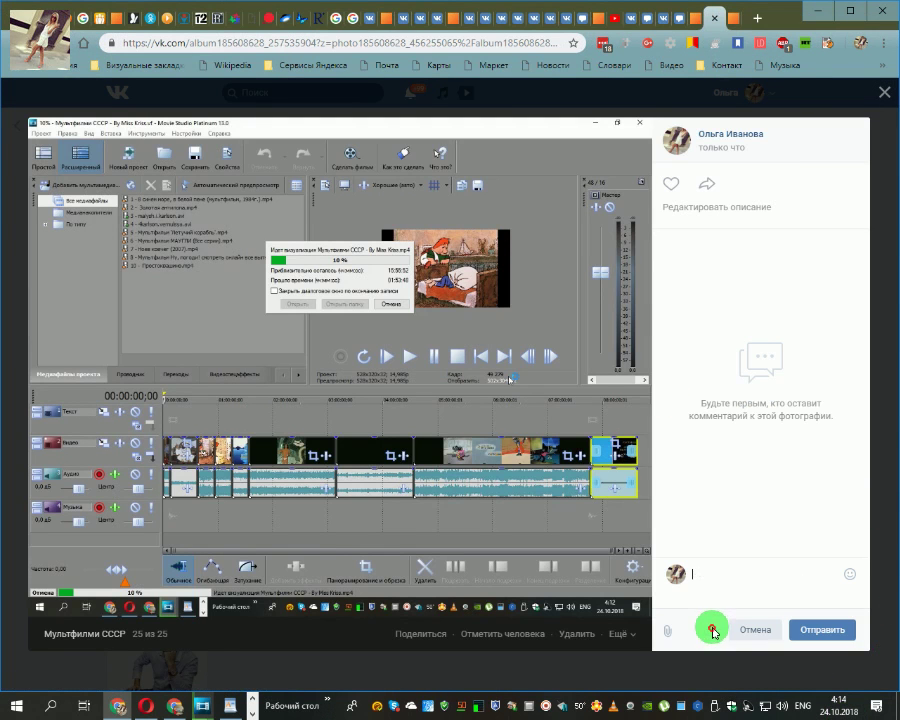
{"action": "right_click", "coordinate": [706, 572]}
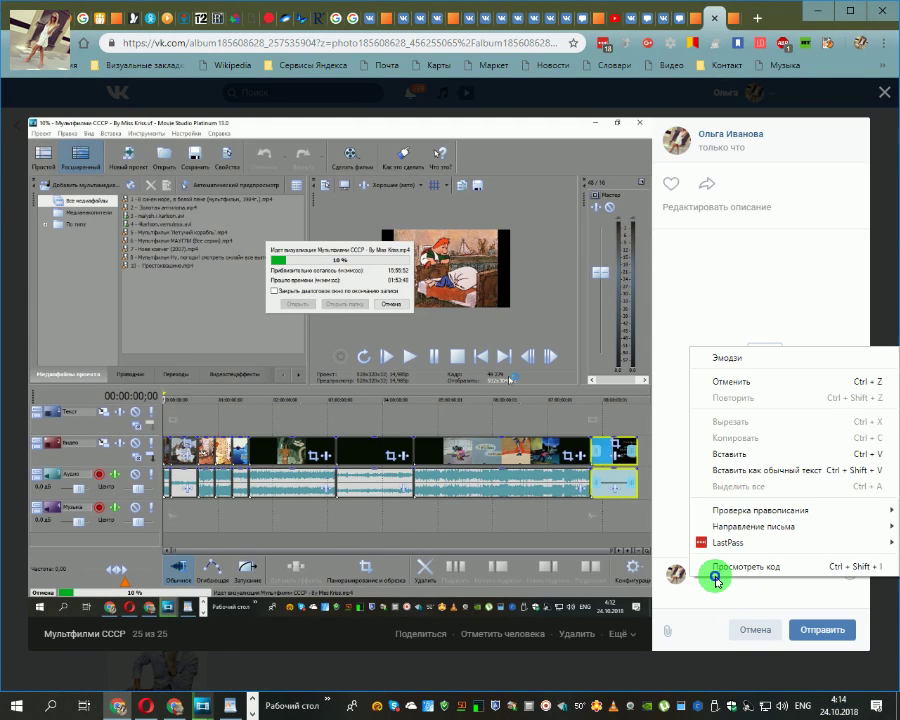
{"action": "left_click", "coordinate": [716, 455]}
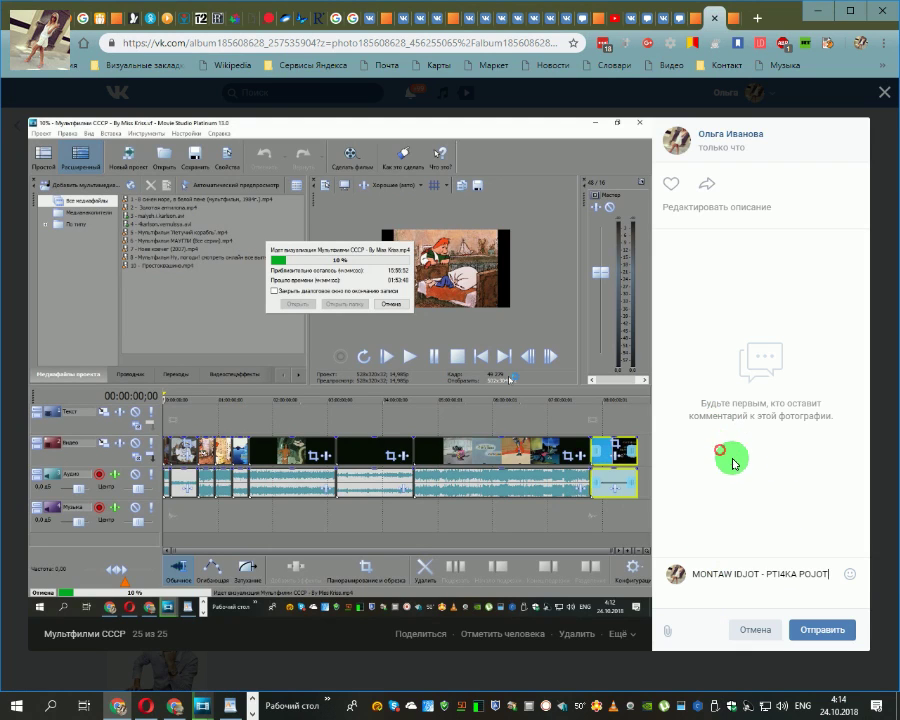
{"action": "left_click", "coordinate": [814, 630]}
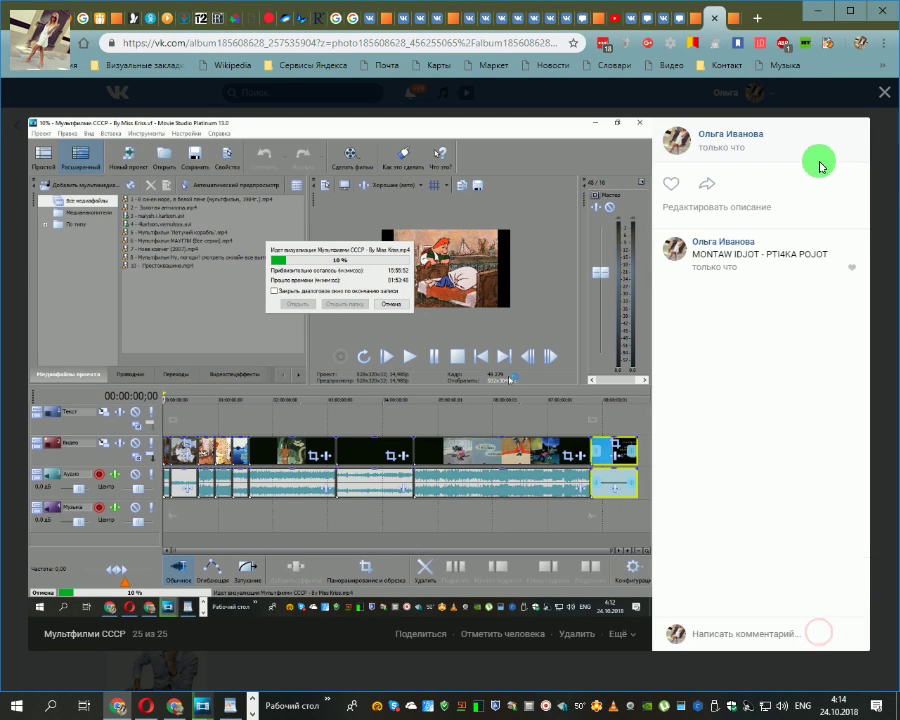
{"action": "left_click", "coordinate": [884, 97]}
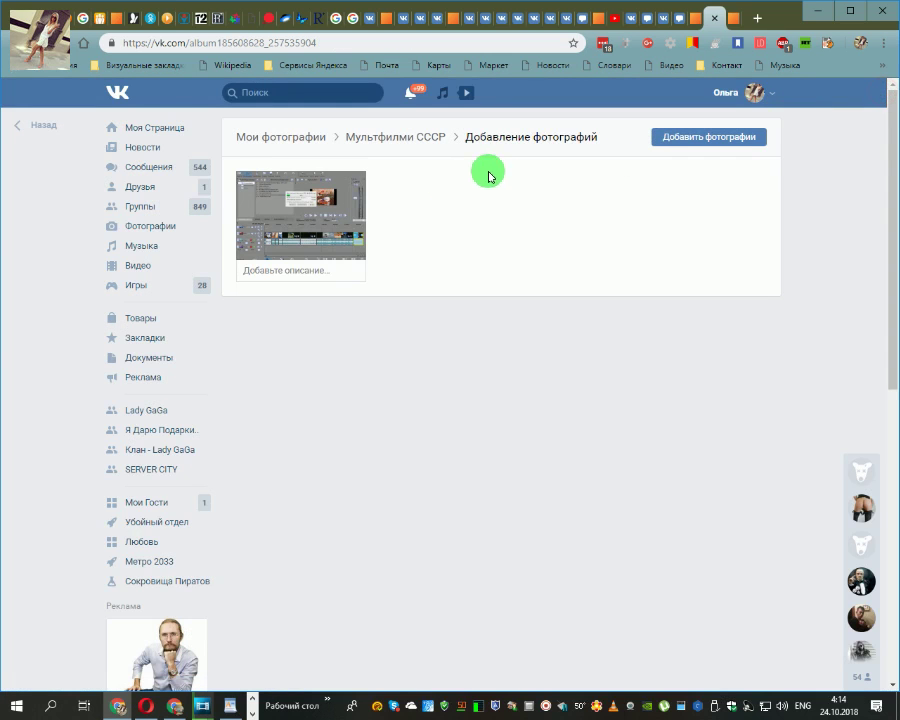
Open the own profile page and start a new wall post with the copied text "MONTAW IDJOT - PTI4KA POJOT".
{"action": "left_click", "coordinate": [139, 126]}
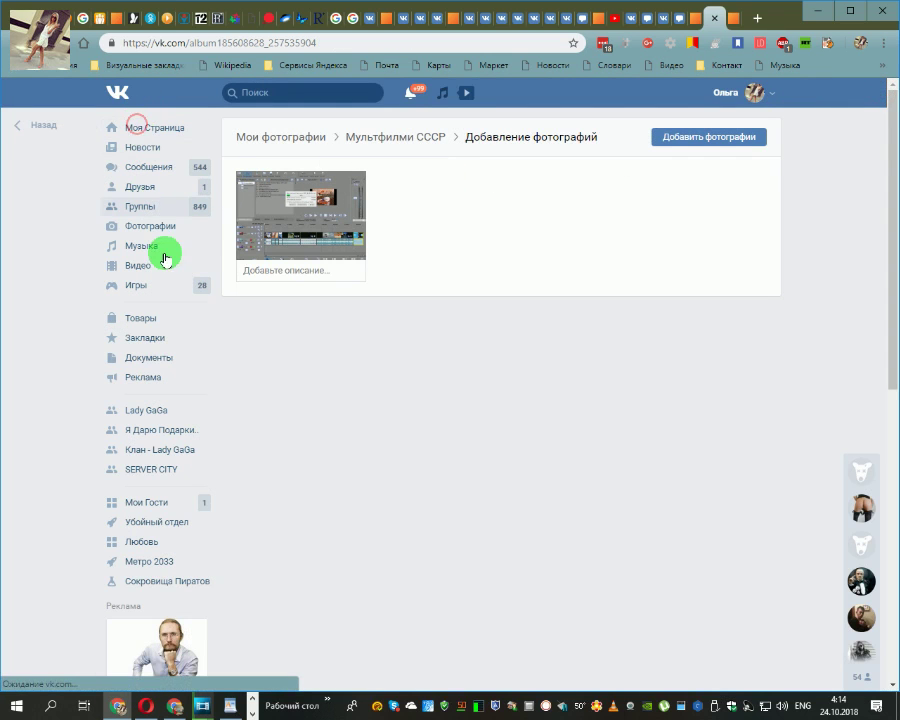
{"action": "scroll", "coordinate": [448, 396], "scroll_direction": "down", "scroll_amount": 2}
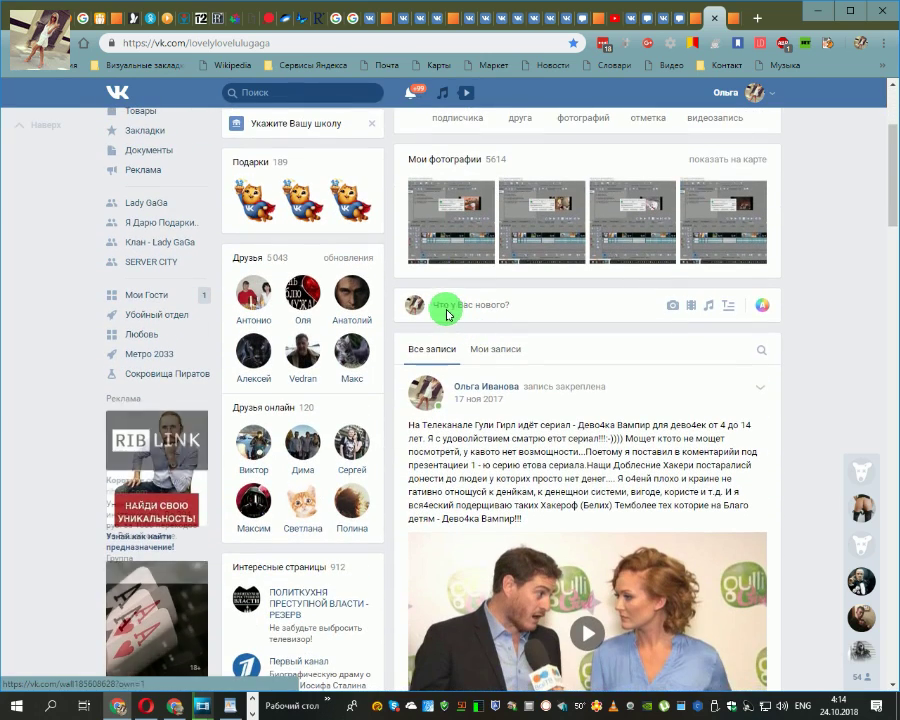
{"action": "left_click", "coordinate": [446, 306]}
{"action": "right_click", "coordinate": [446, 311]}
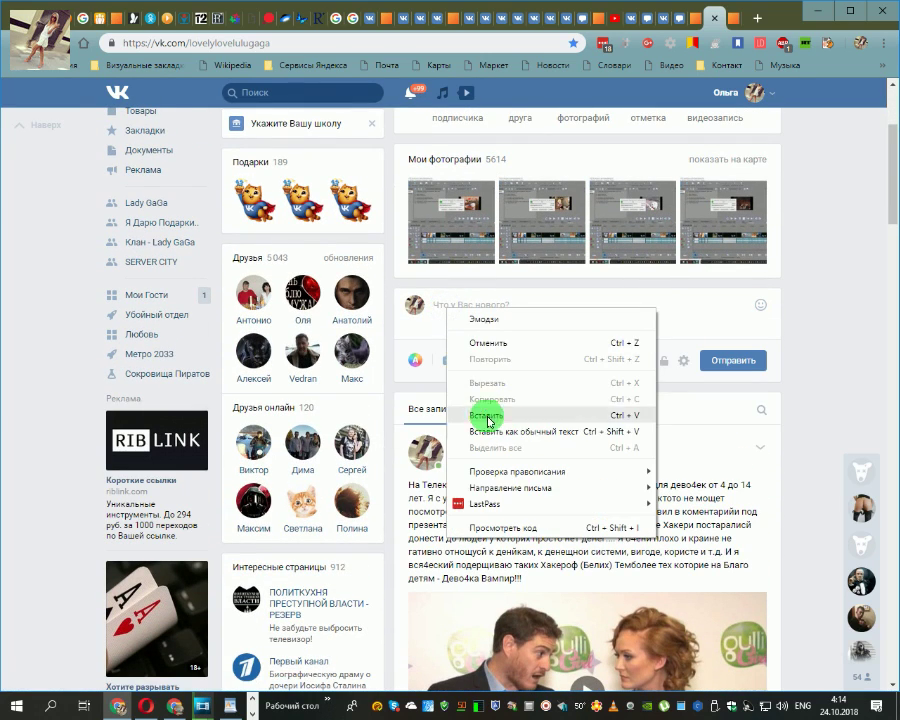
{"action": "left_click", "coordinate": [480, 414]}
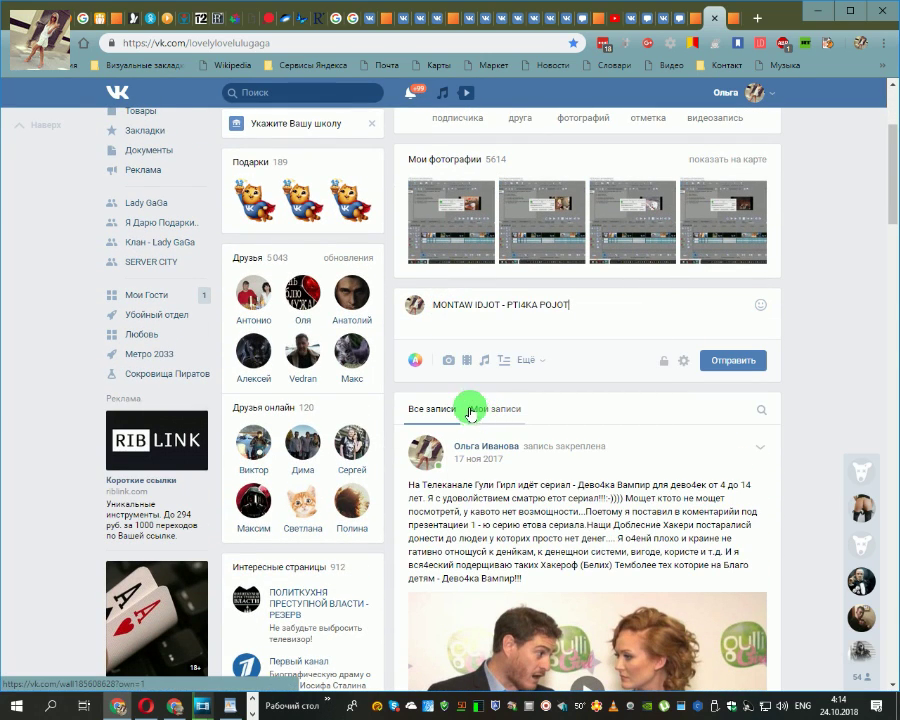
Attach the newest uploaded render screenshot to the wall post and publish it.
{"action": "left_click", "coordinate": [447, 360]}
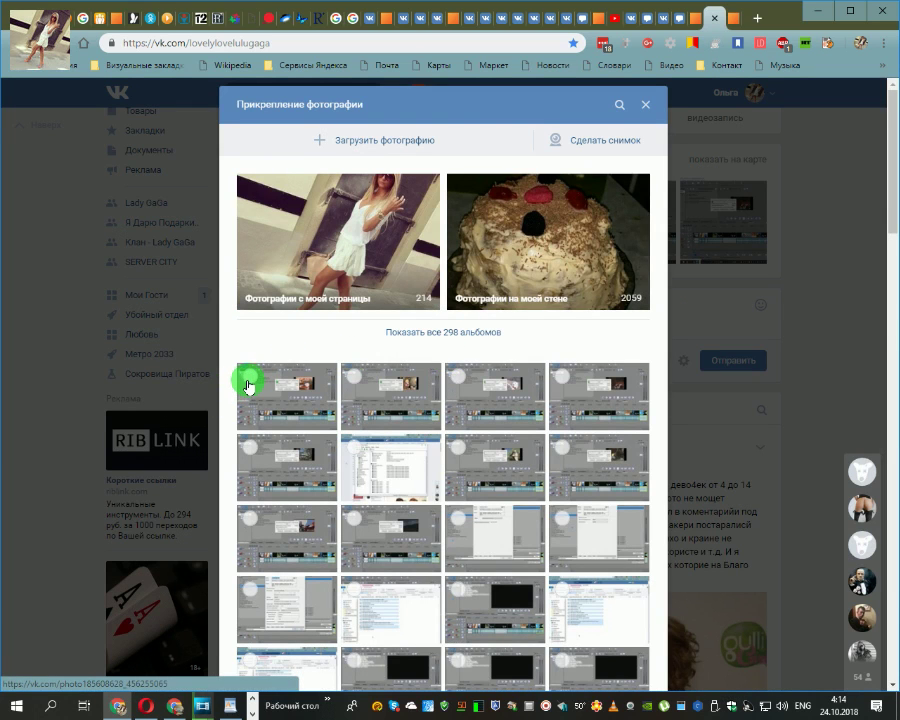
{"action": "left_click", "coordinate": [245, 378]}
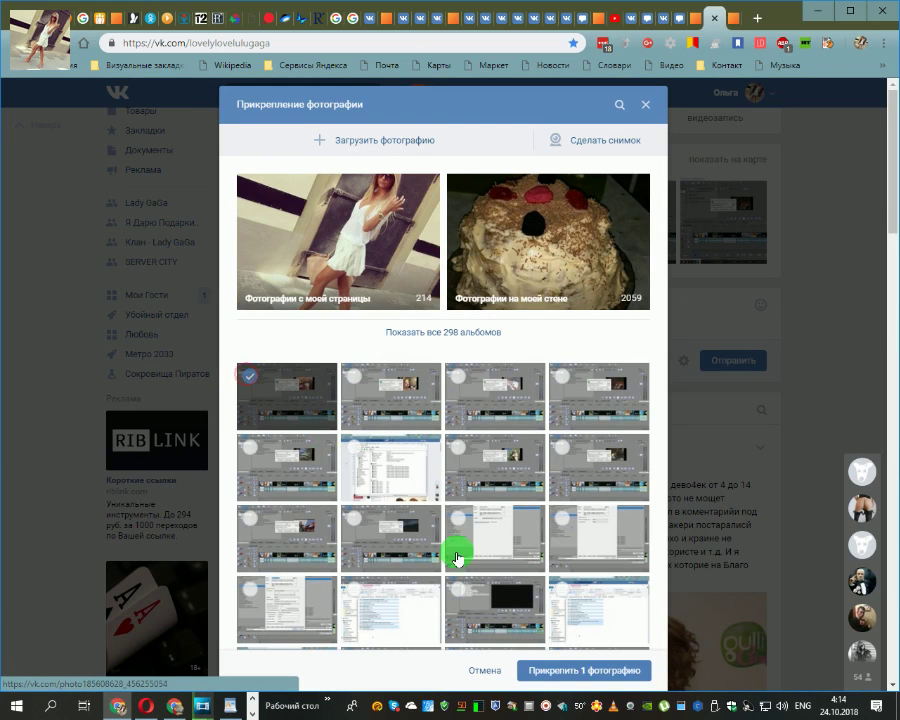
{"action": "left_click", "coordinate": [560, 666]}
{"action": "scroll", "coordinate": [590, 520], "scroll_direction": "down", "scroll_amount": 2}
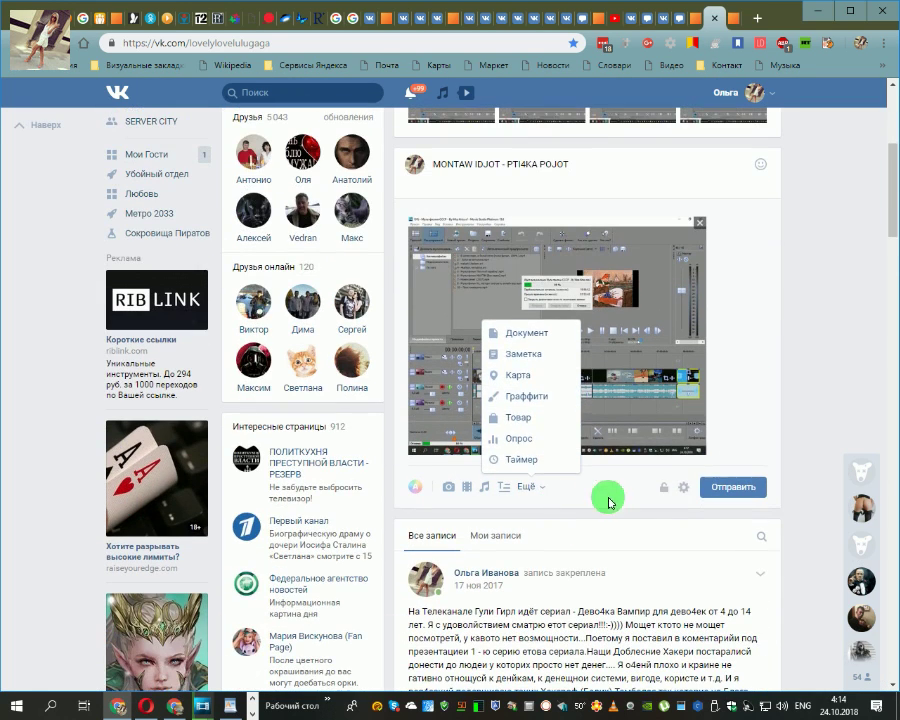
{"action": "left_click", "coordinate": [731, 489]}
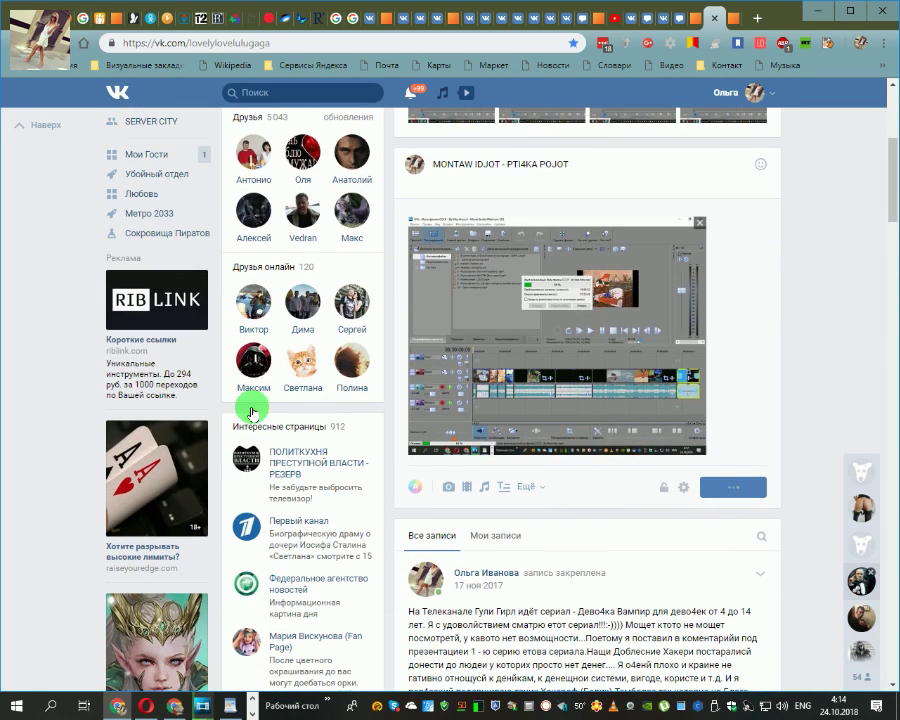
Find the new post on the wall, view its attached screenshot enlarged with its comment, and close the photo viewer.
{"action": "scroll", "coordinate": [511, 316], "scroll_direction": "down", "scroll_amount": 9}
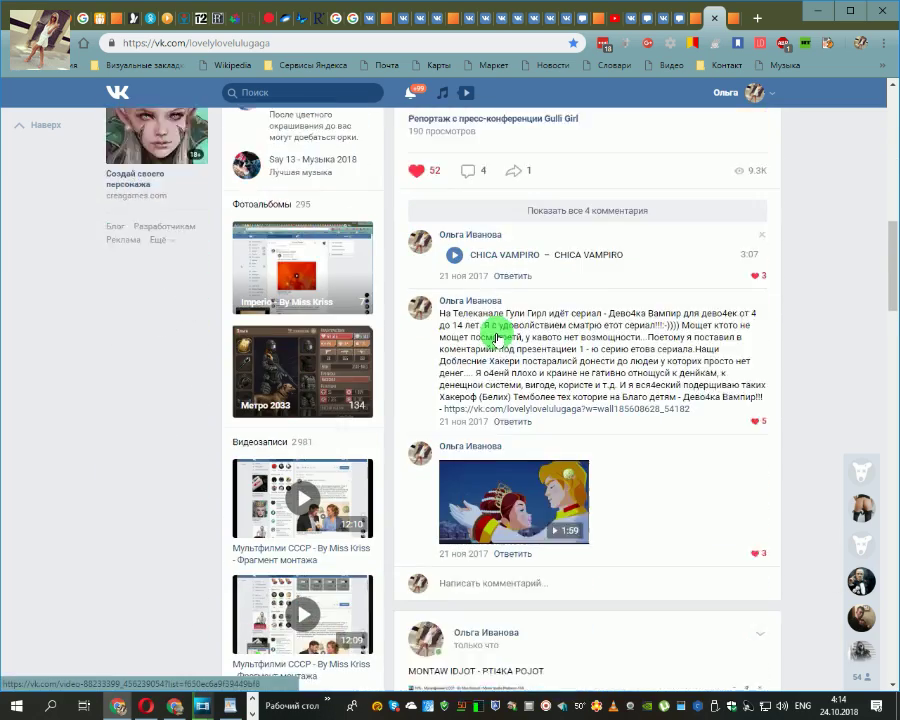
{"action": "scroll", "coordinate": [448, 360], "scroll_direction": "down", "scroll_amount": 2}
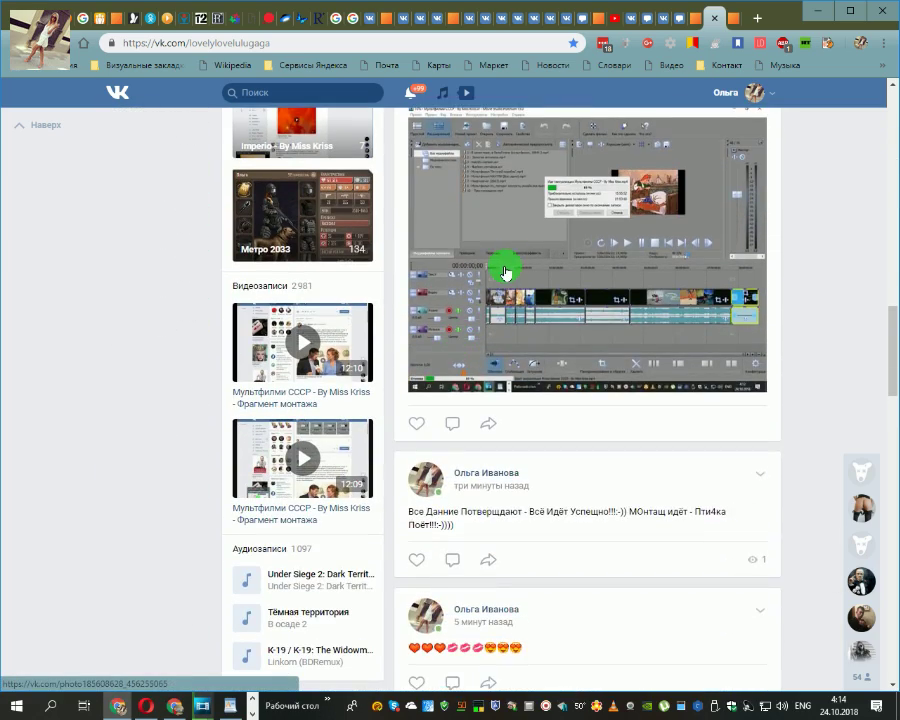
{"action": "scroll", "coordinate": [498, 272], "scroll_direction": "up", "scroll_amount": 1}
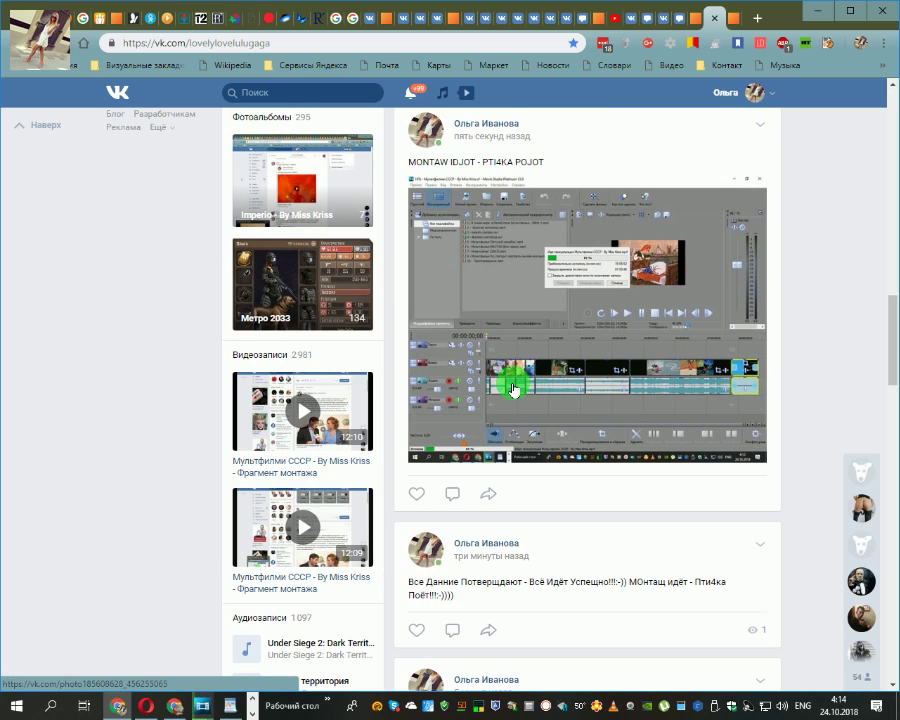
{"action": "left_click", "coordinate": [546, 324]}
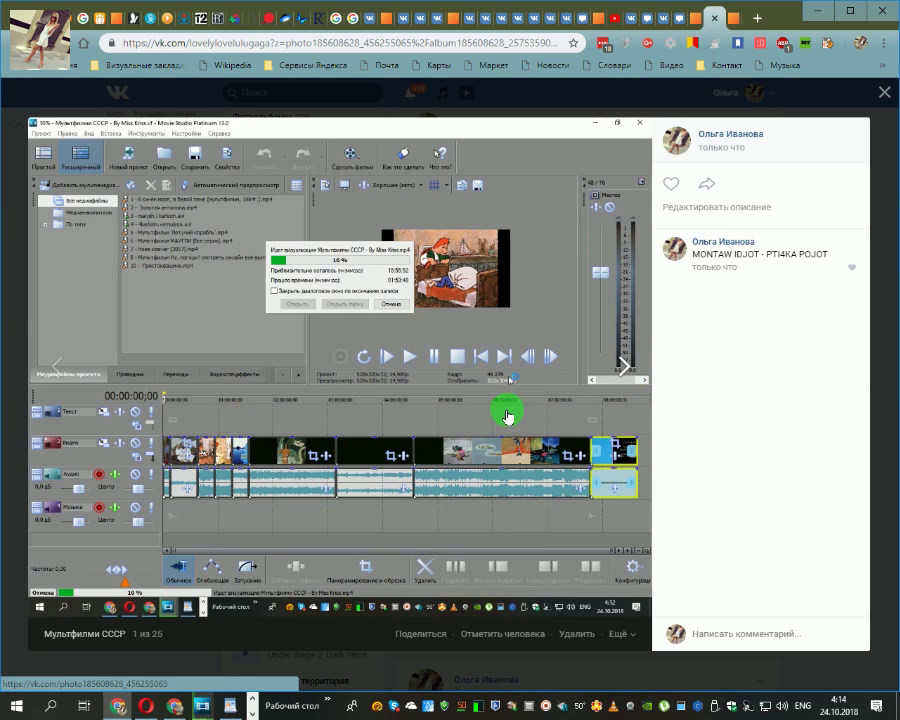
{"action": "left_click", "coordinate": [879, 95]}
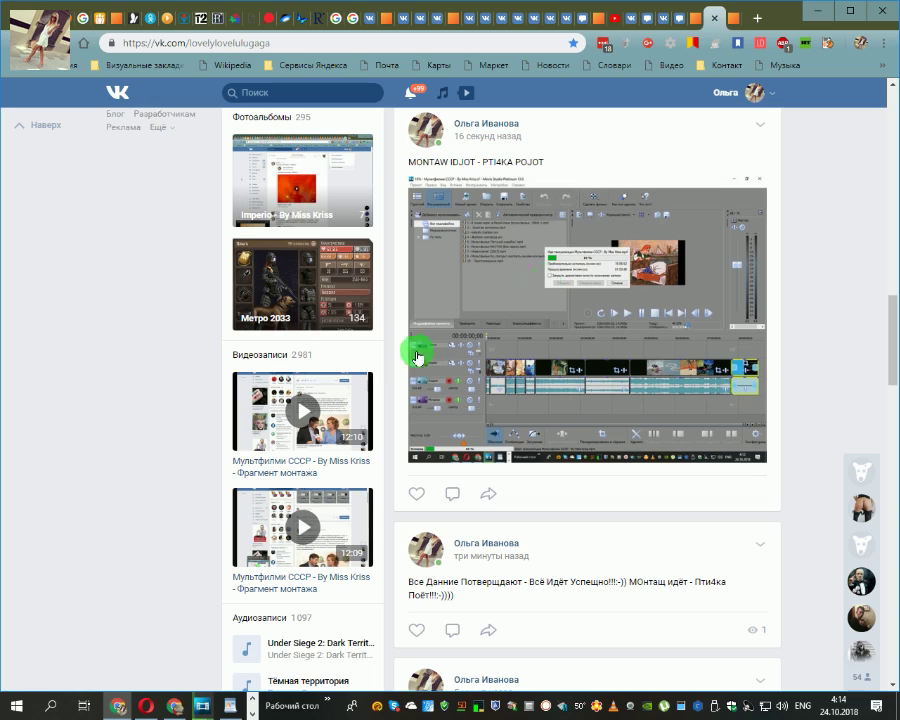
{"action": "scroll", "coordinate": [103, 389], "scroll_direction": "up", "scroll_amount": 12}
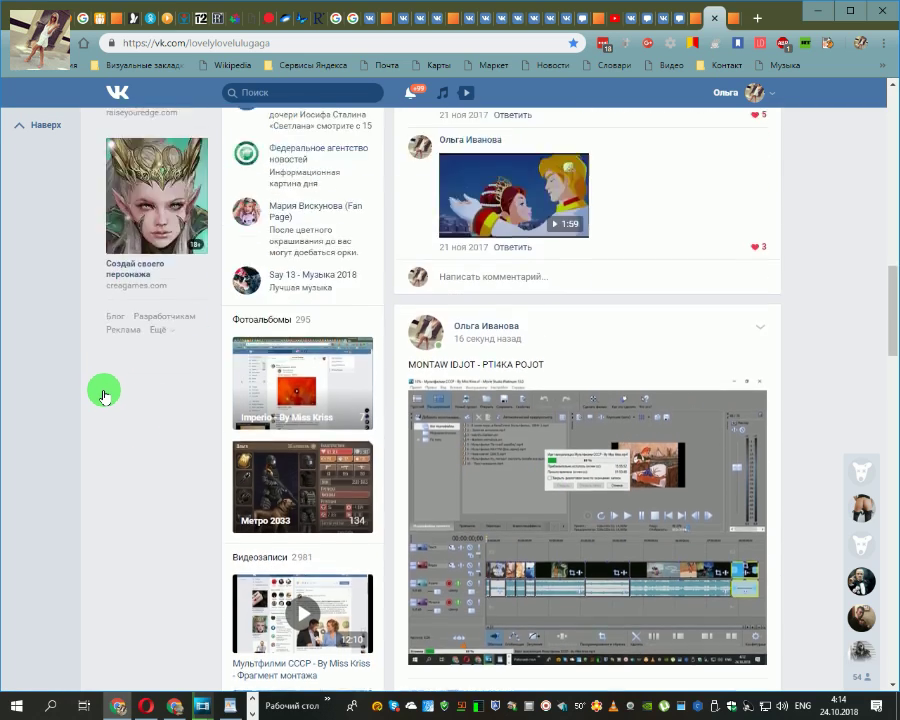